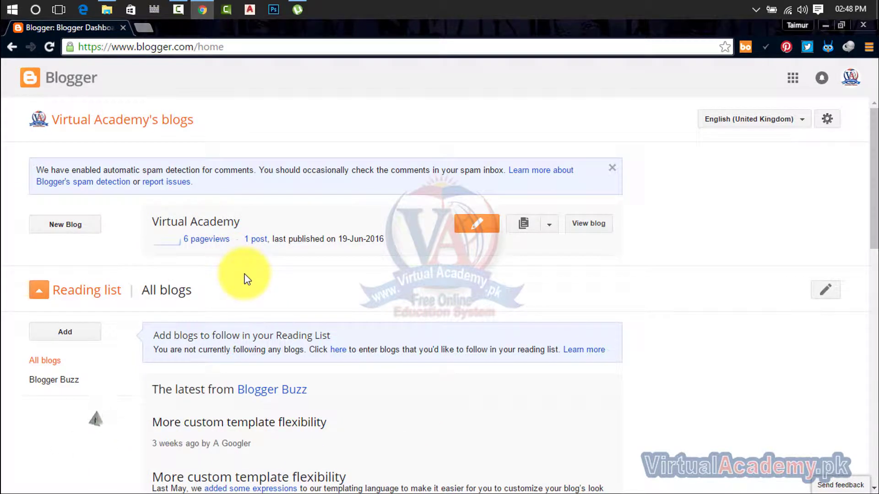
# - Open the template page of the Virtual Academy blog and look over its live and mobile designs
pyautogui.click(199, 225)
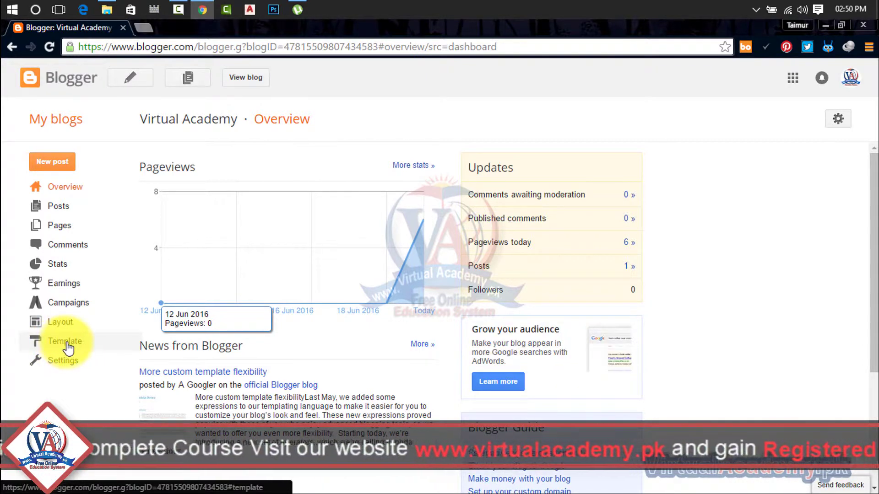
pyautogui.click(66, 344)
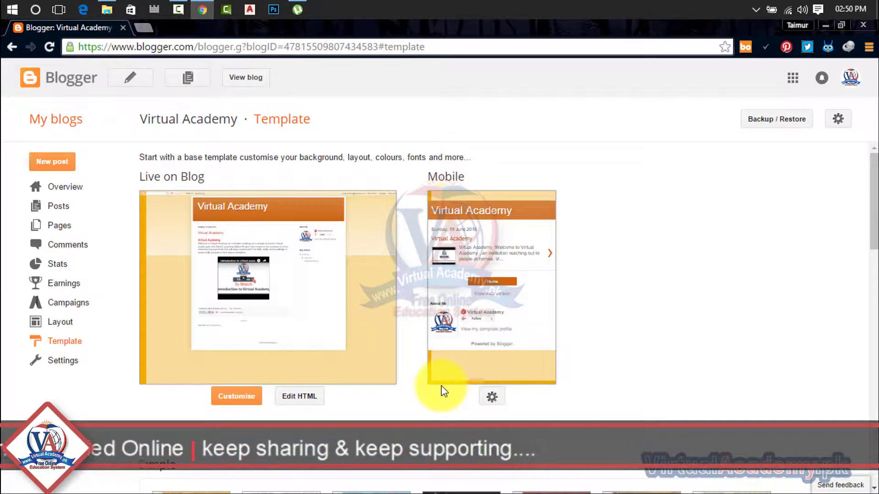
pyautogui.scroll(-2, 300, 373)
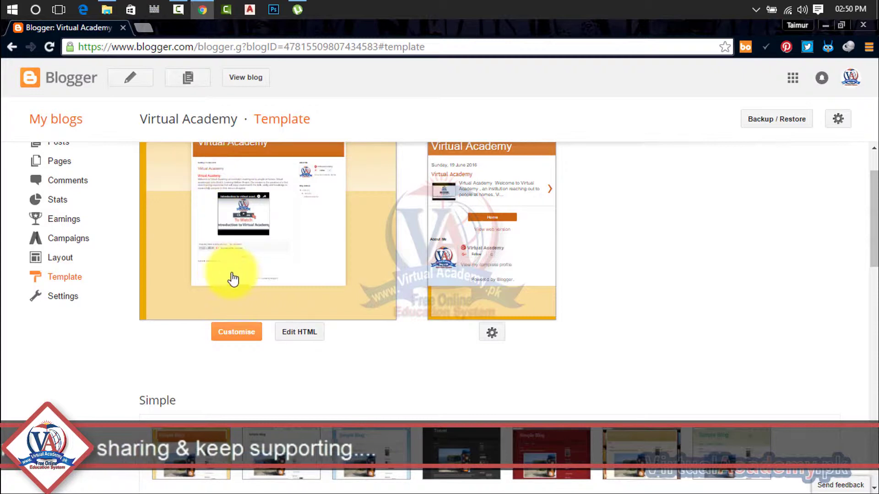
pyautogui.scroll(2, 238, 261)
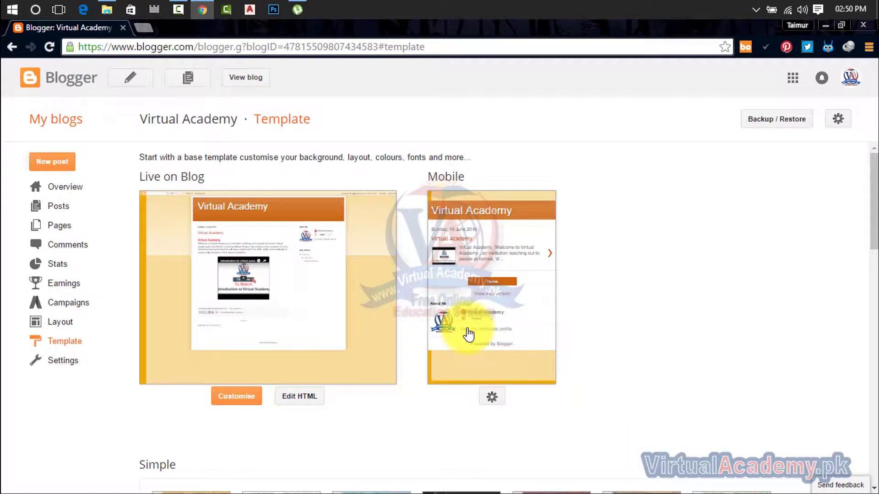
# - Preview the dark red Simple template on the blog and review the whole page
pyautogui.scroll(-7, 467, 330)
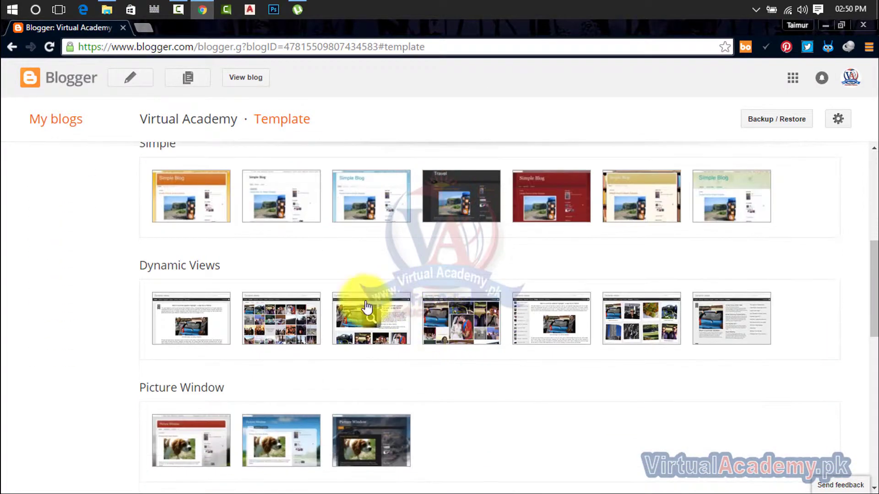
pyautogui.scroll(2, 365, 306)
pyautogui.scroll(5, 364, 302)
pyautogui.scroll(-5, 284, 275)
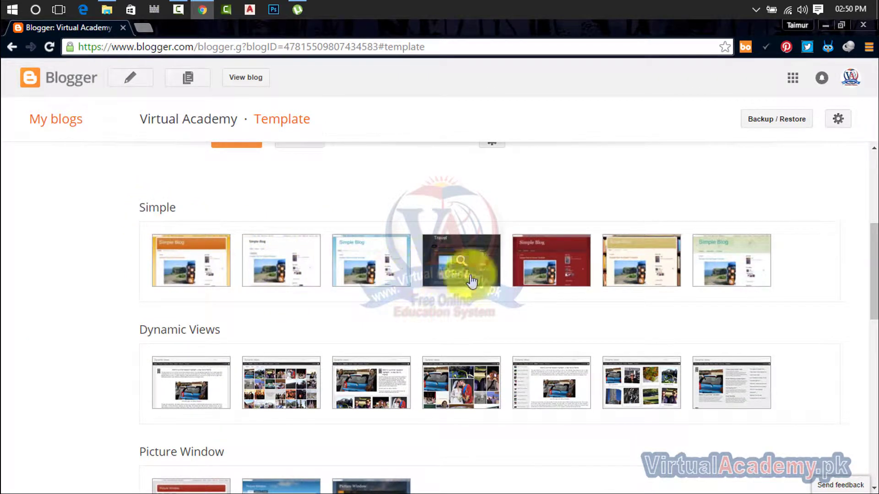
pyautogui.click(553, 264)
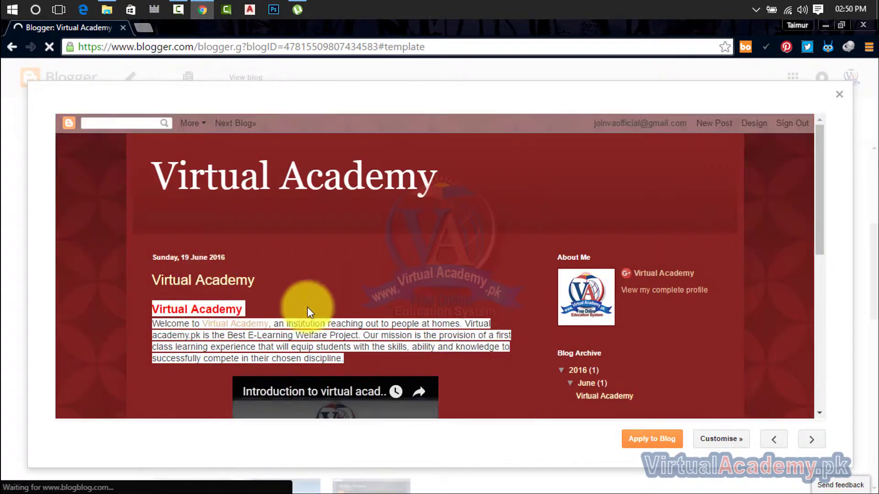
pyautogui.scroll(-8, 397, 287)
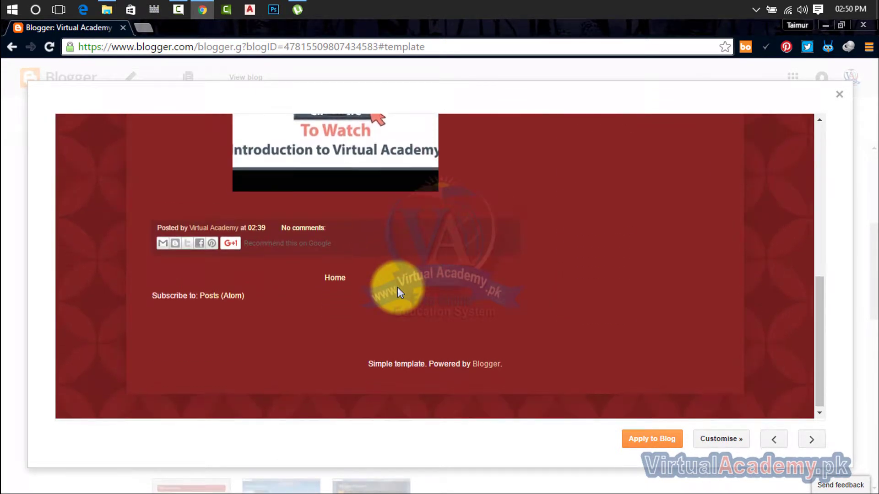
pyautogui.scroll(7, 397, 287)
pyautogui.scroll(1, 398, 287)
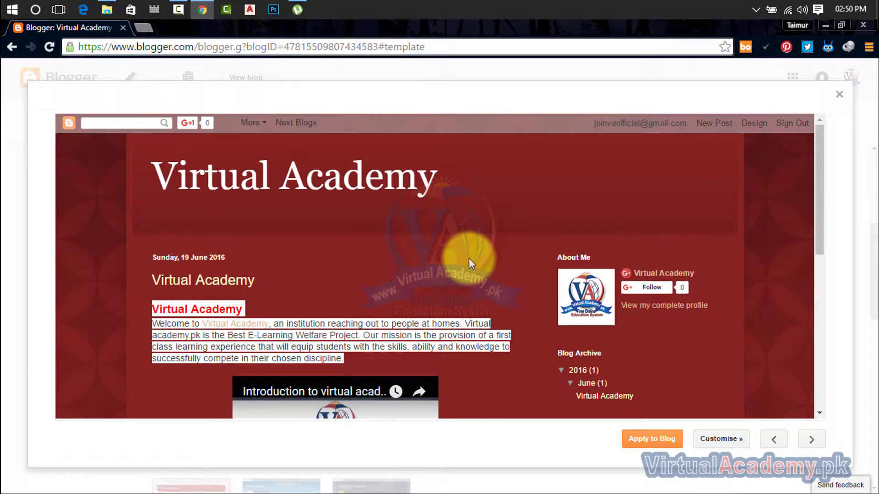
# - Preview the following Simple templates, with the bookshelf background and the pale green header, and close the preview
pyautogui.click(813, 441)
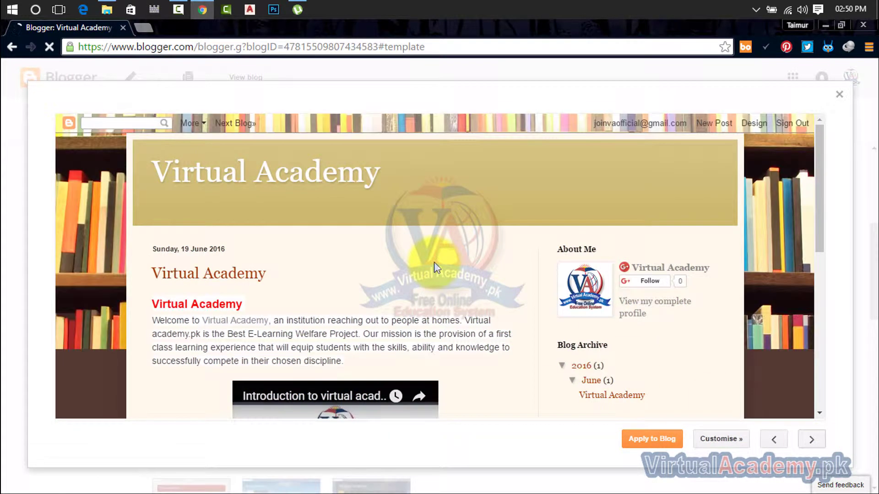
pyautogui.scroll(-6, 435, 268)
pyautogui.click(811, 440)
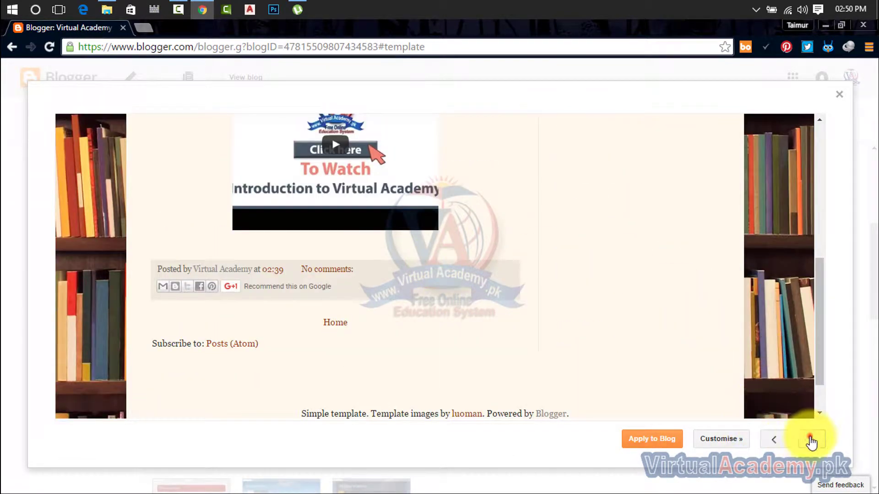
pyautogui.click(811, 440)
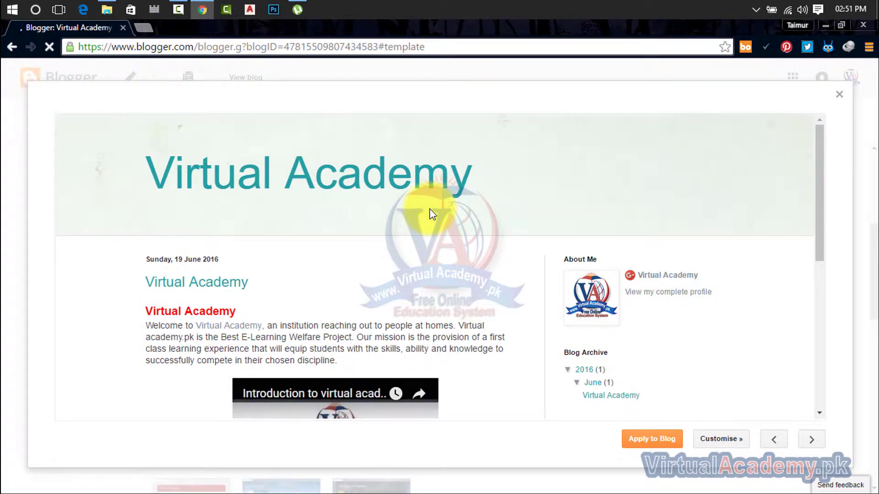
pyautogui.scroll(-6, 430, 211)
pyautogui.scroll(-1, 429, 210)
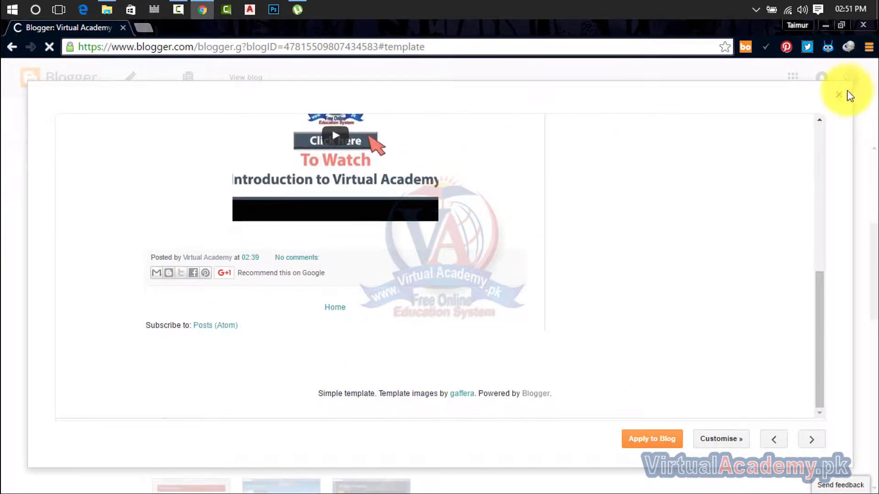
pyautogui.click(842, 96)
# - Preview the Flipcard, Magazine, Mosaic and Sidebar templates of the Dynamic Views group and close the preview
pyautogui.scroll(-4, 469, 231)
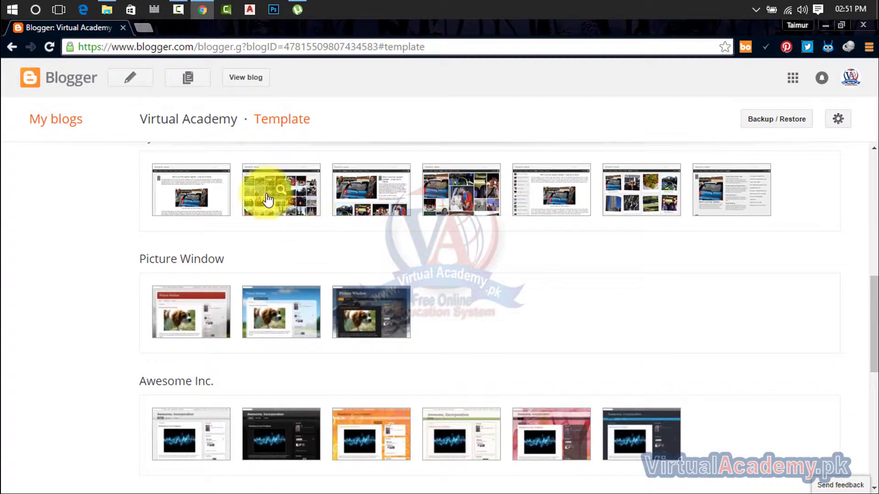
pyautogui.scroll(1, 261, 198)
pyautogui.scroll(2, 261, 198)
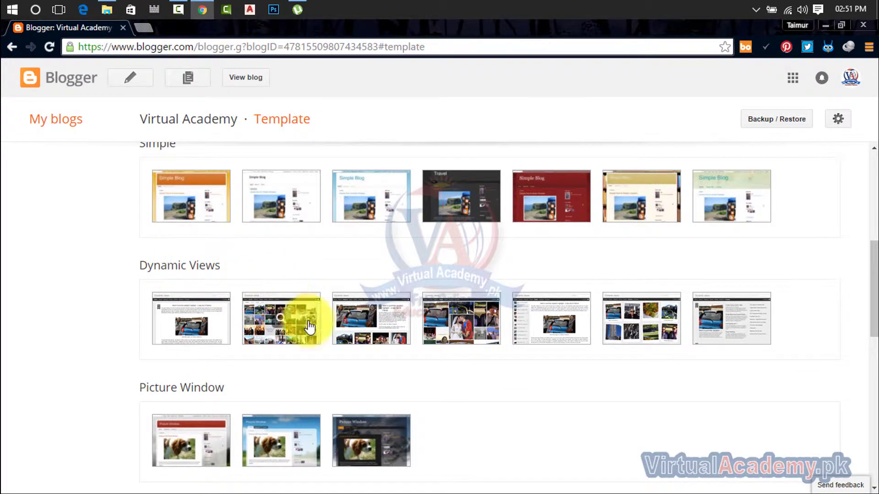
pyautogui.click(353, 341)
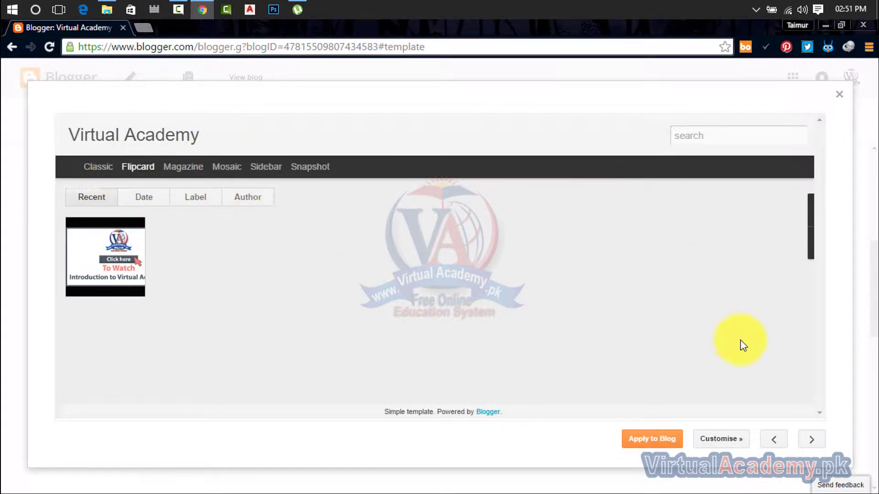
pyautogui.click(809, 440)
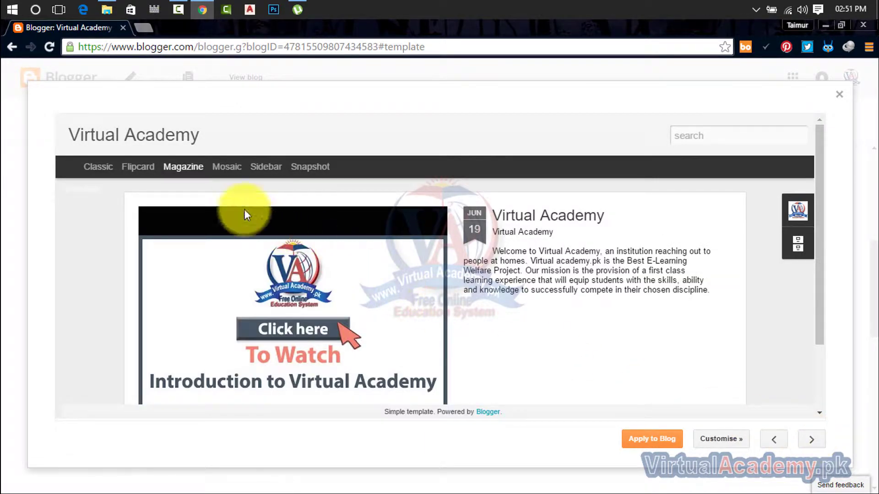
pyautogui.scroll(-2, 476, 247)
pyautogui.scroll(2, 486, 263)
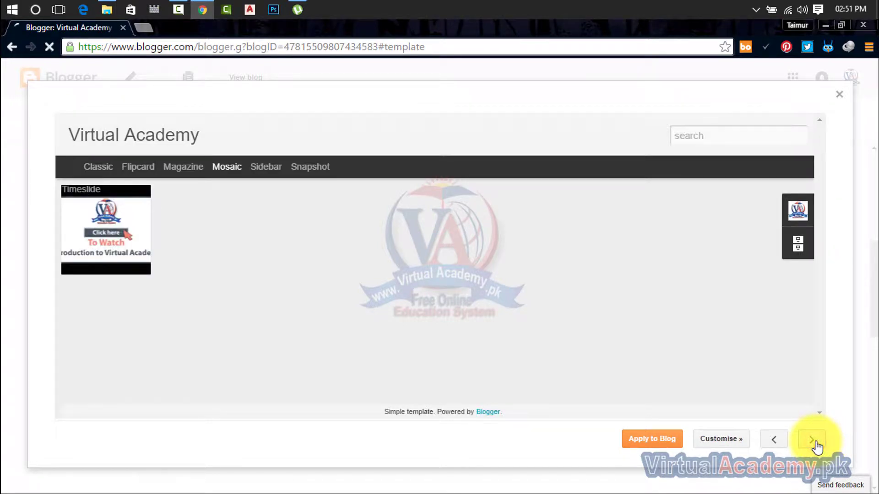
pyautogui.click(812, 440)
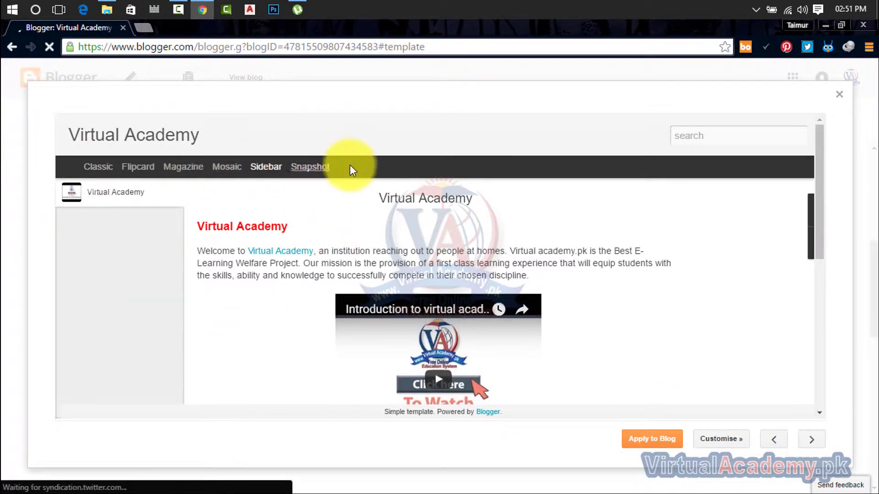
pyautogui.click(835, 98)
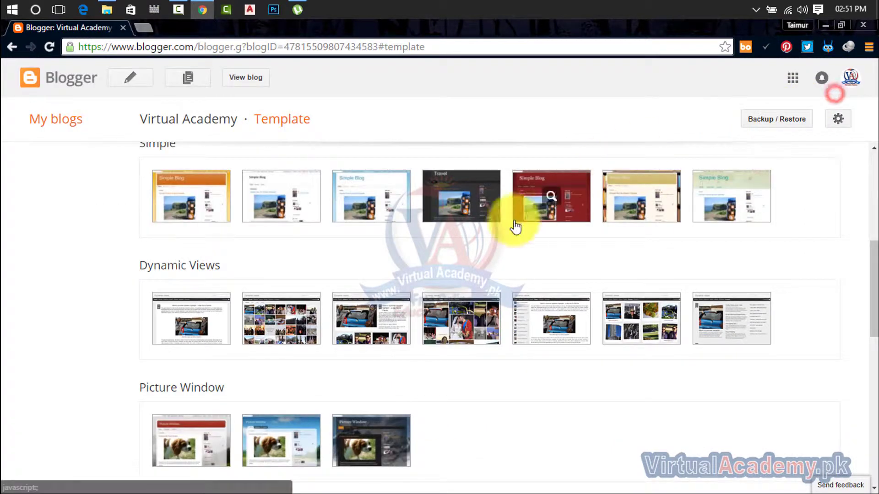
# - Preview the three Picture Window templates in turn, reviewing each full page, and close the preview
pyautogui.scroll(-4, 479, 254)
pyautogui.scroll(-1, 480, 251)
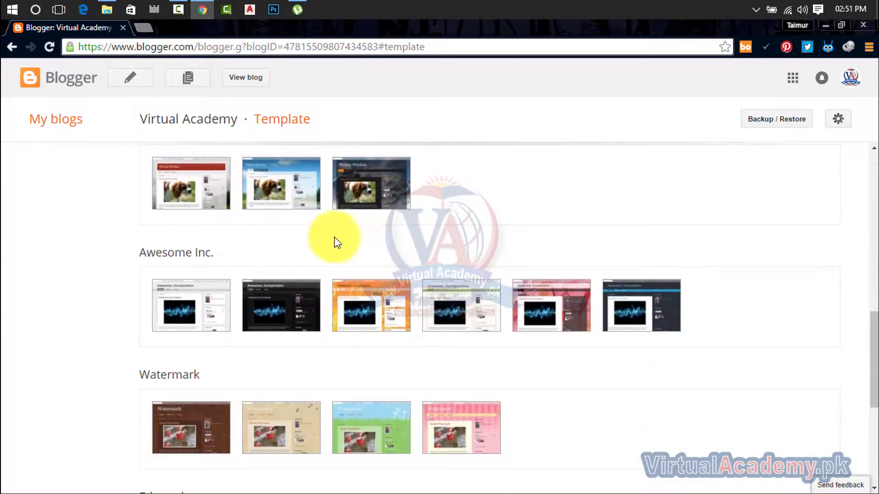
pyautogui.scroll(1, 321, 236)
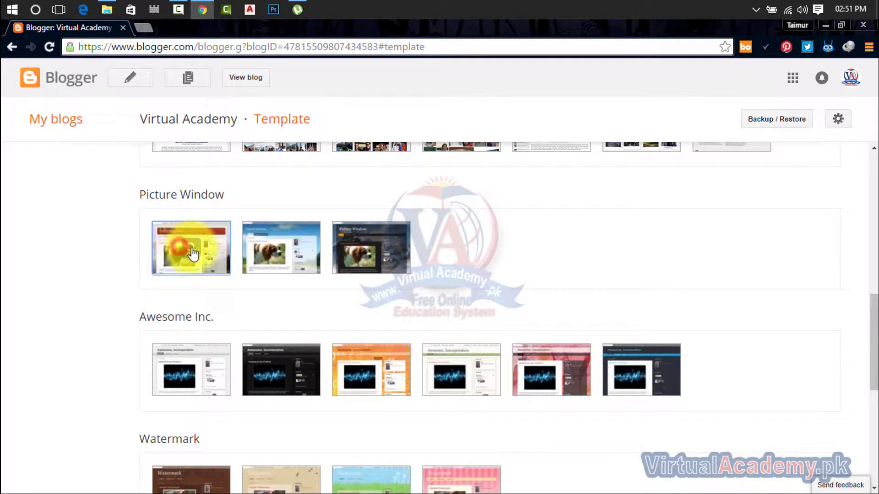
pyautogui.click(192, 253)
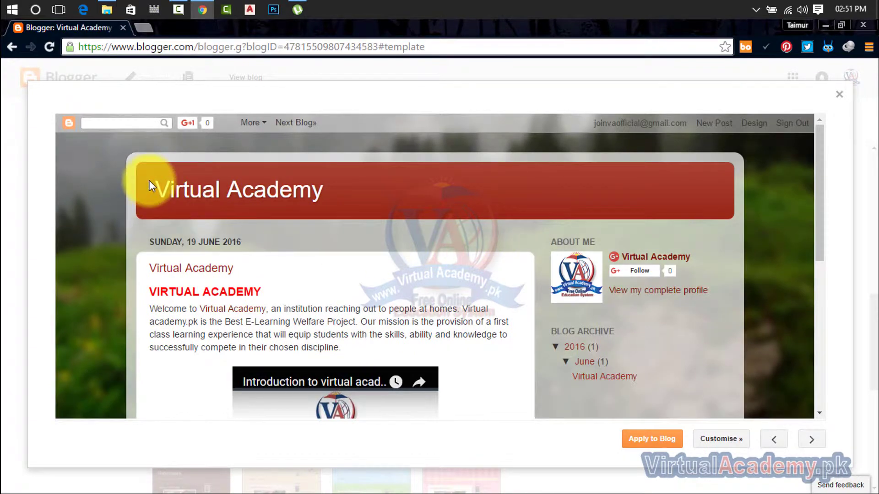
pyautogui.scroll(-8, 149, 183)
pyautogui.scroll(10, 153, 187)
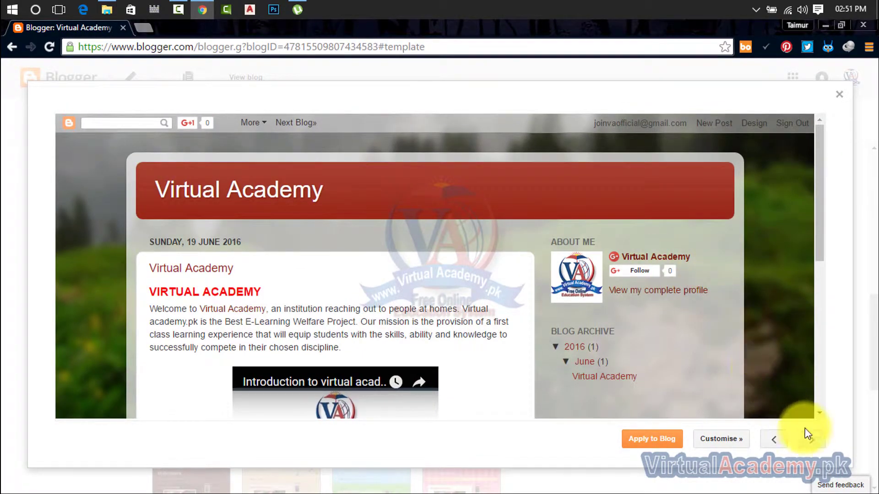
pyautogui.click(815, 442)
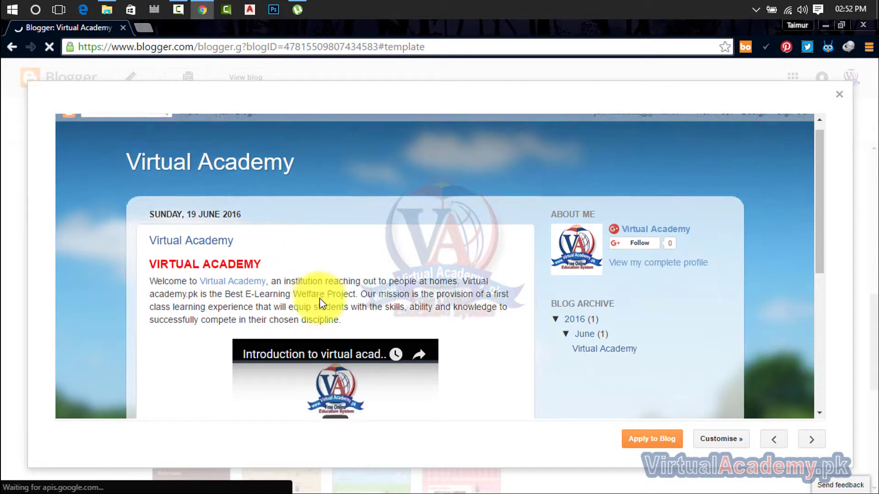
pyautogui.scroll(-6, 321, 297)
pyautogui.scroll(6, 320, 298)
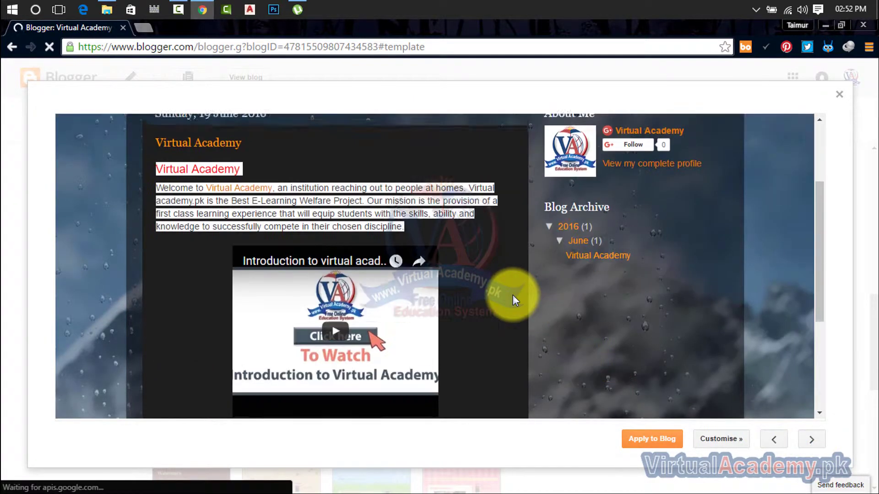
pyautogui.scroll(-7, 513, 297)
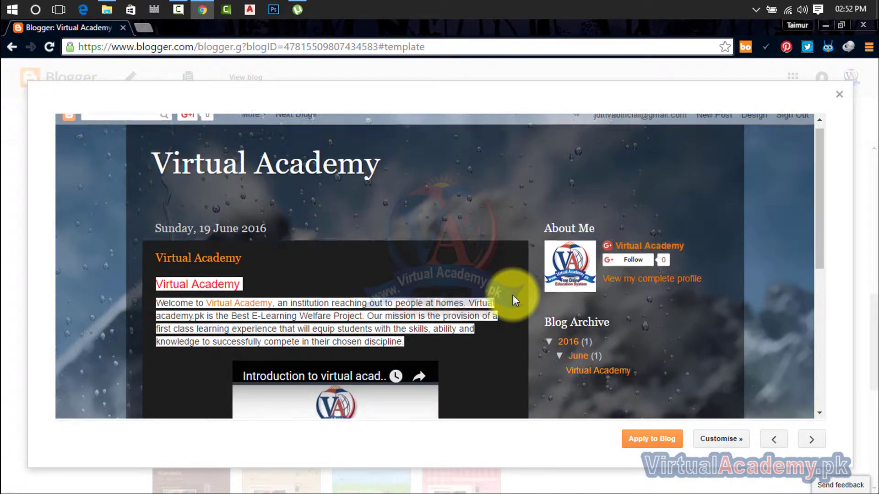
pyautogui.click(840, 95)
# - Review the Picture Window template with the red header and green landscape background in the preview and apply it to the blog
pyautogui.scroll(-4, 641, 278)
pyautogui.scroll(-3, 642, 279)
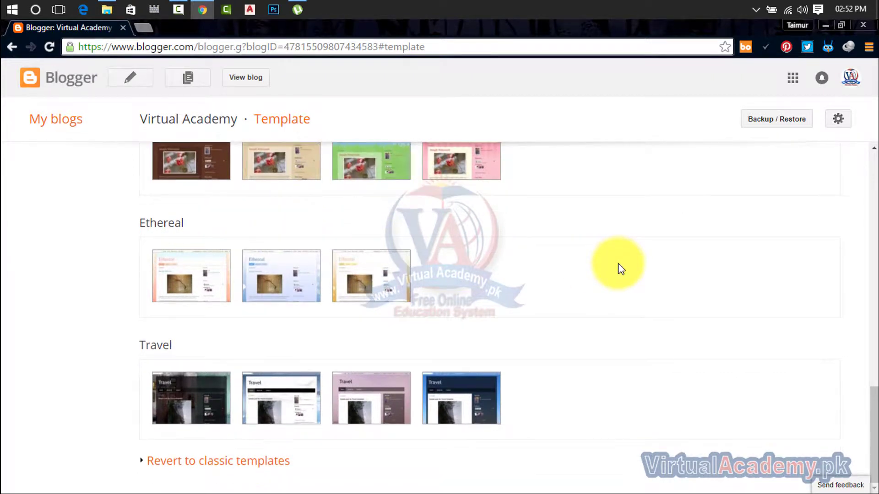
pyautogui.scroll(2, 653, 366)
pyautogui.scroll(5, 653, 366)
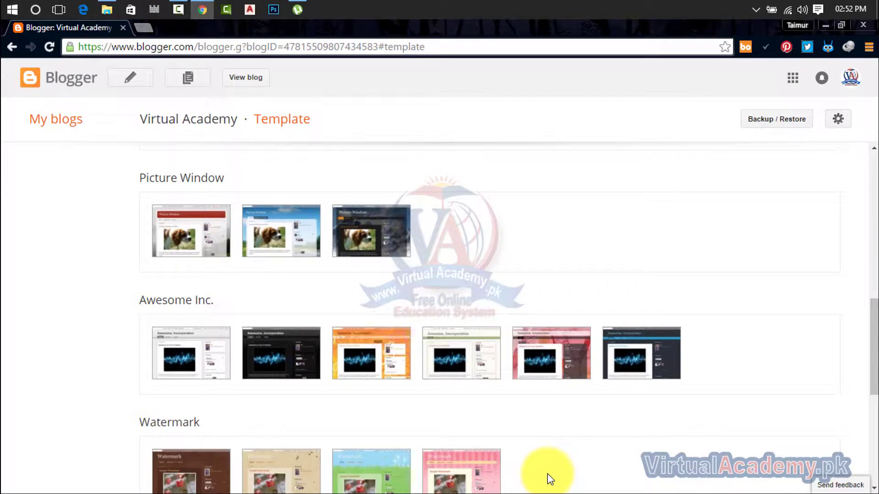
pyautogui.scroll(3, 545, 476)
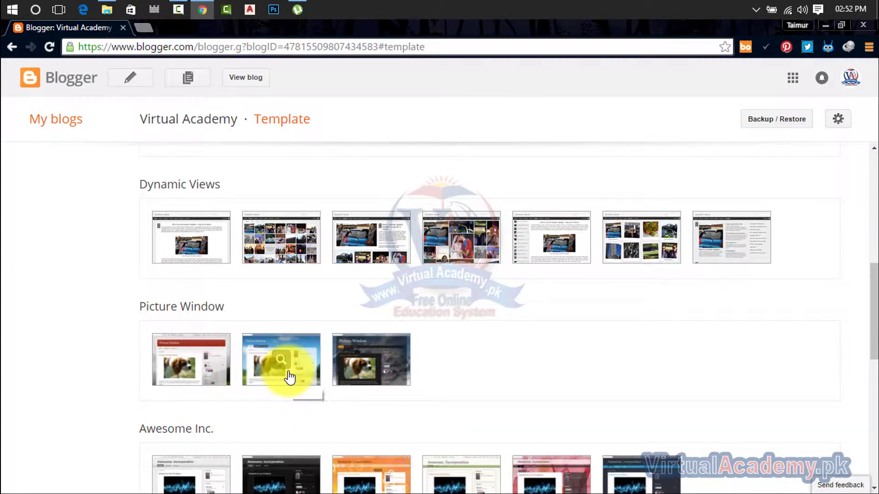
pyautogui.click(197, 360)
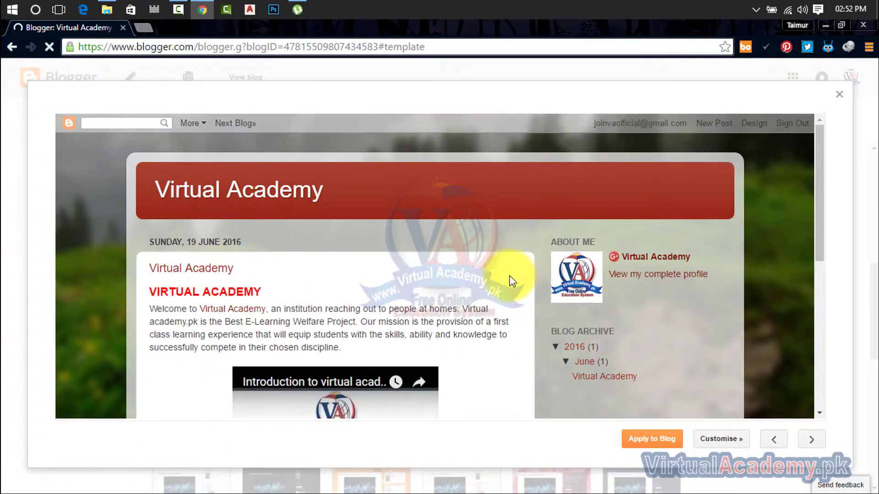
pyautogui.scroll(-5, 521, 292)
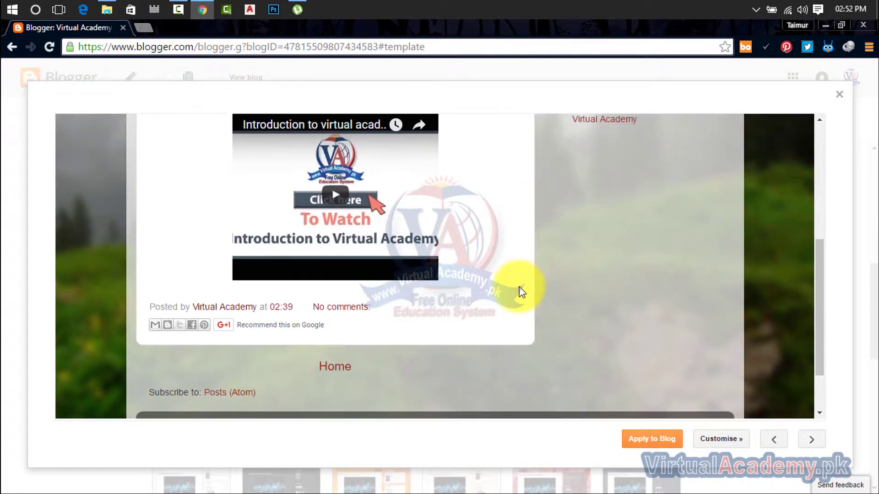
pyautogui.scroll(-3, 520, 292)
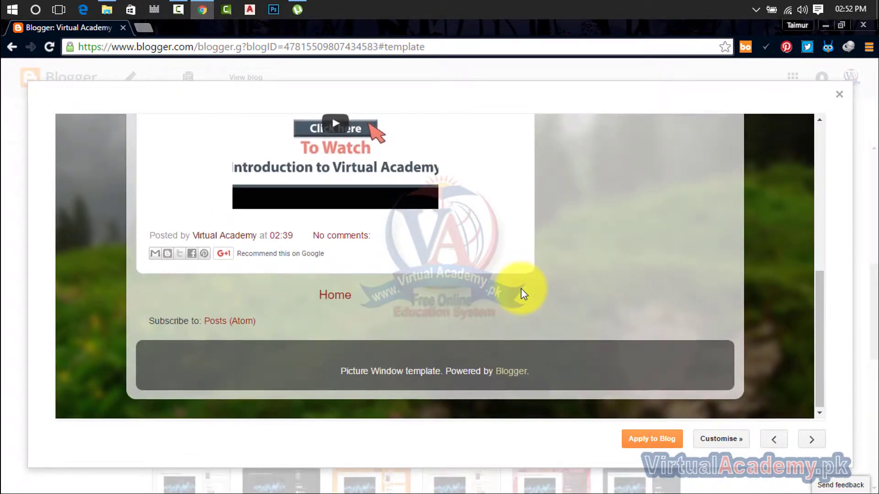
pyautogui.scroll(8, 521, 291)
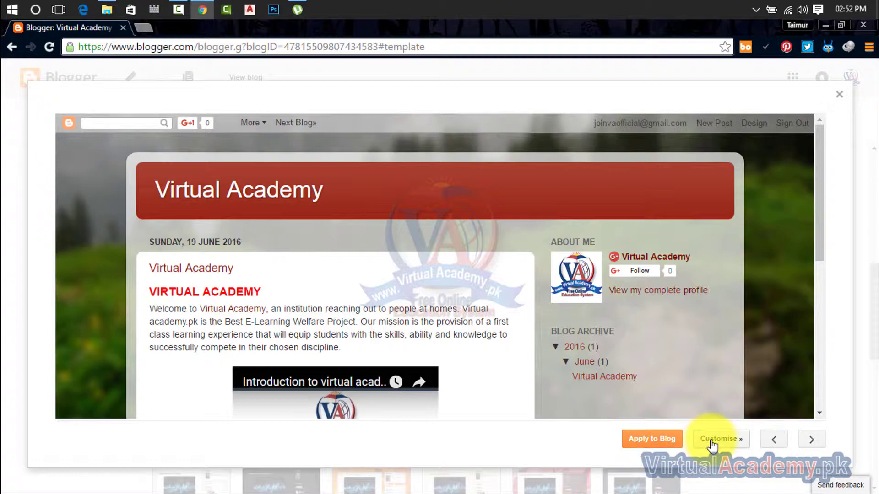
pyautogui.click(654, 440)
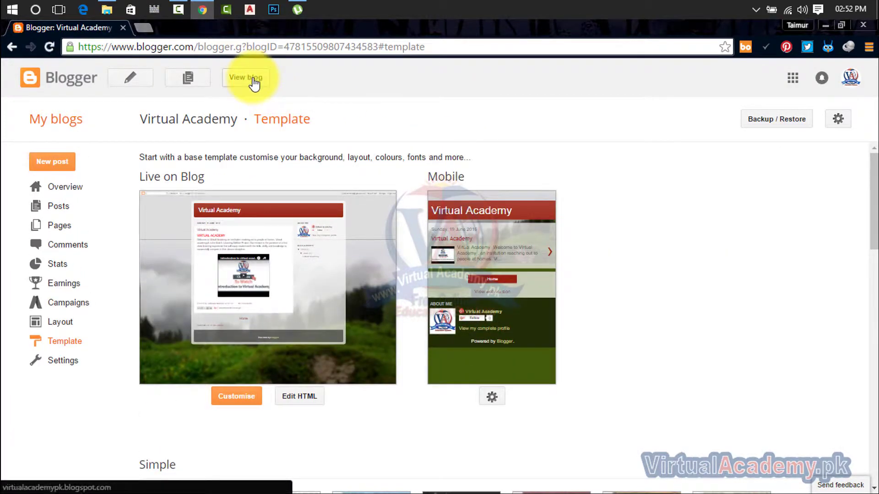
# - View the live Virtual Academy blog, review the whole page with its new template and close it
pyautogui.click(254, 81)
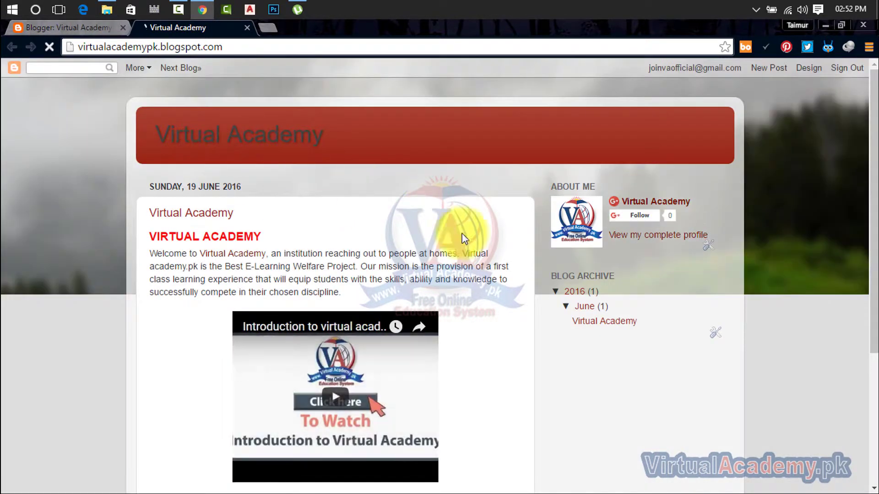
pyautogui.scroll(-4, 516, 254)
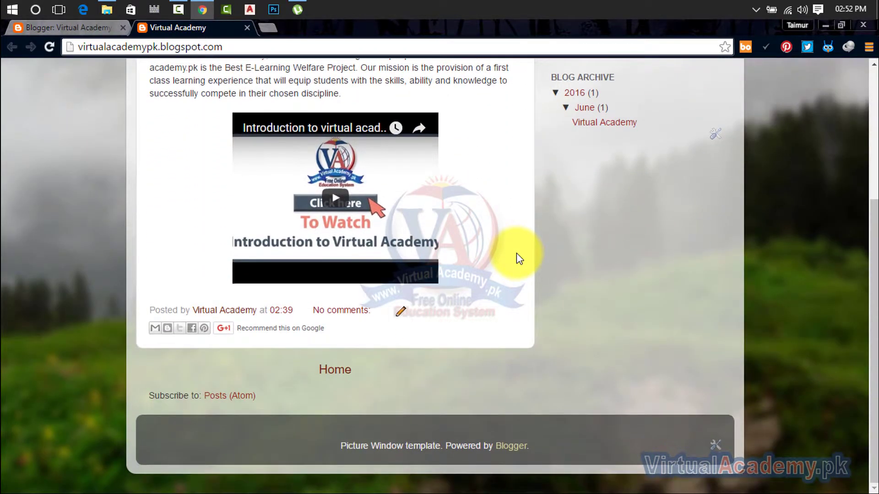
pyautogui.scroll(4, 516, 254)
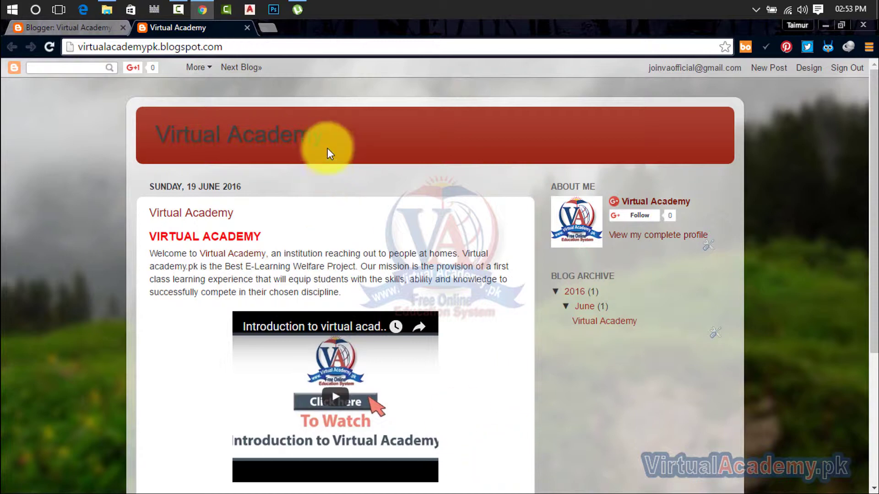
pyautogui.click(247, 28)
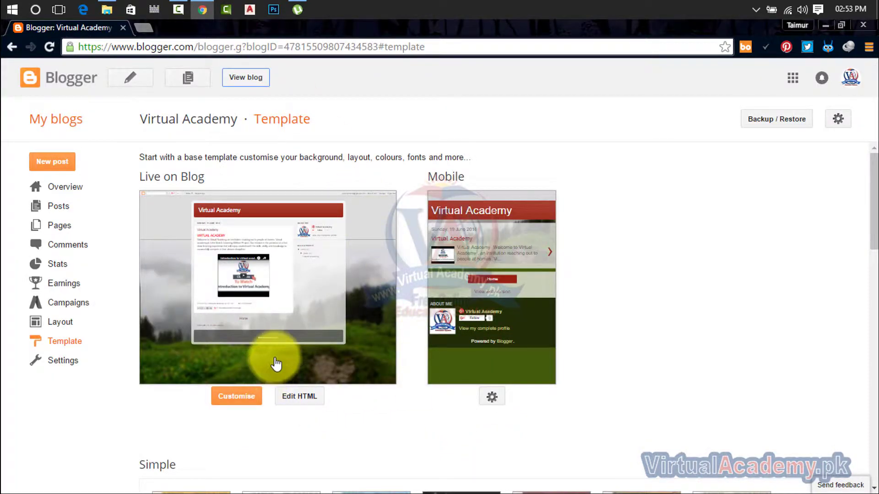
# - Open the Blogger Template Designer for the live template and review the full blog page in its preview
pyautogui.scroll(-2, 276, 282)
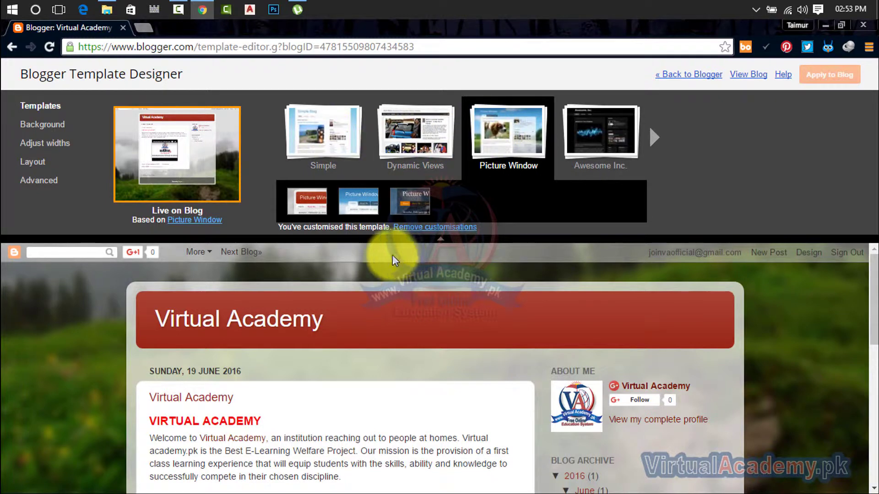
pyautogui.scroll(-3, 370, 385)
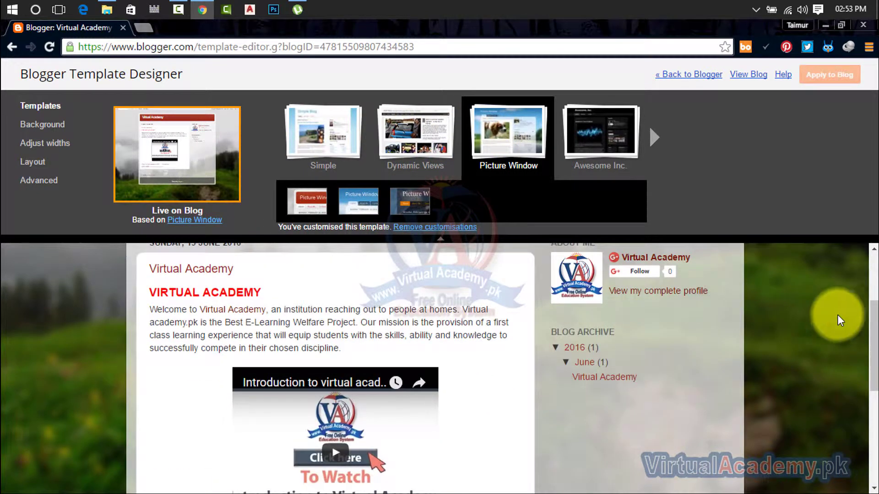
pyautogui.scroll(-5, 440, 385)
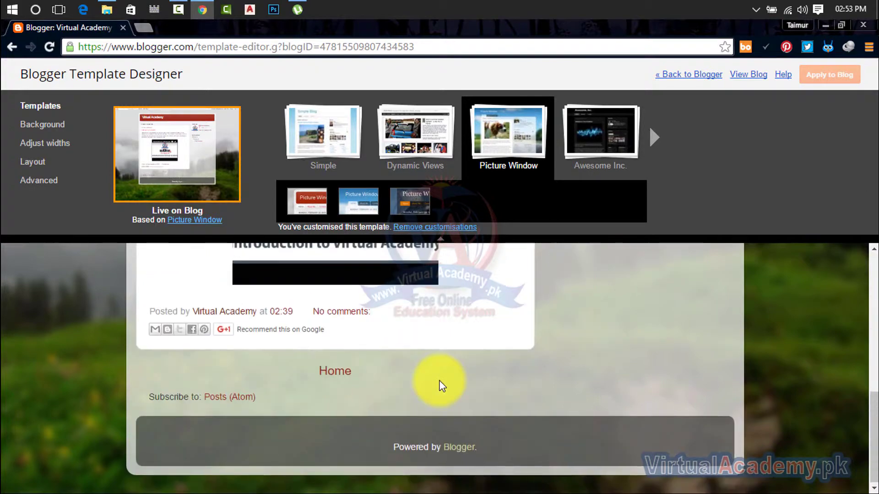
pyautogui.scroll(10, 442, 384)
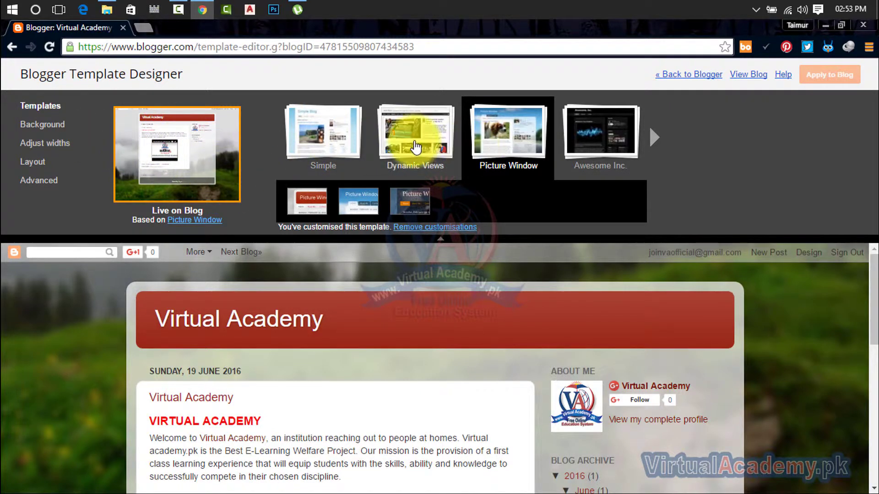
# - Try the Dynamic Views template in the designer and return to the template that is live on the blog
pyautogui.click(415, 147)
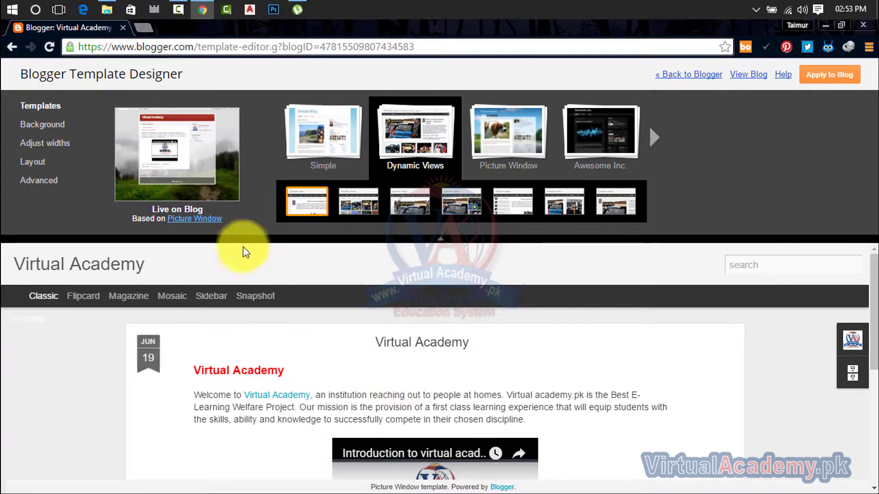
pyautogui.click(174, 144)
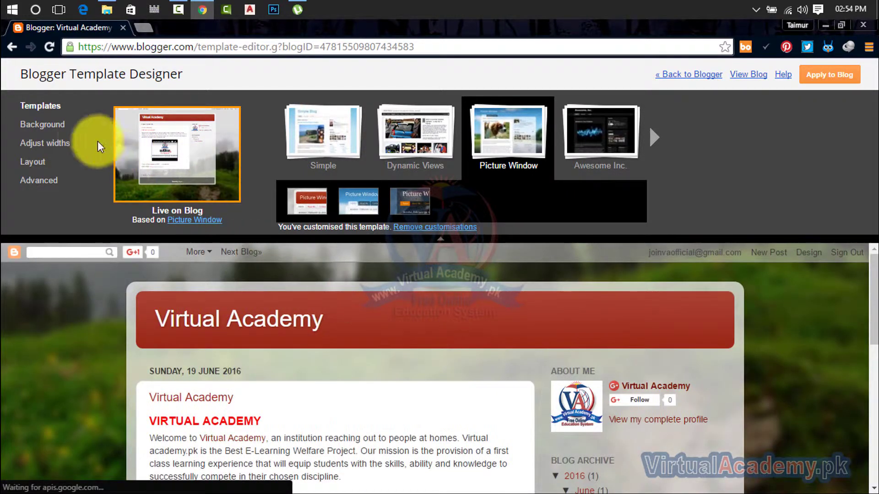
# - Open the background image selection in the designer's Background settings and look through the Abstract images
pyautogui.click(57, 130)
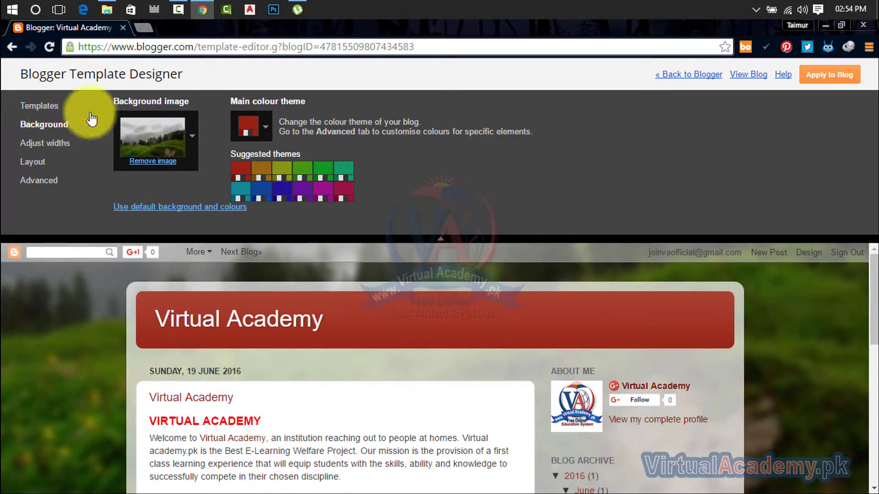
pyautogui.moveTo(874, 305)
pyautogui.mouseDown()
pyautogui.moveTo(863, 363)
pyautogui.moveTo(874, 290)
pyautogui.mouseUp()
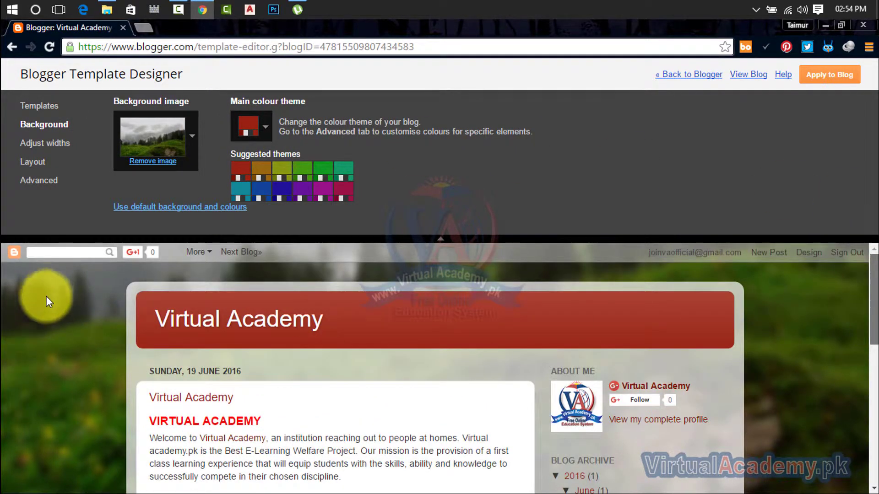
pyautogui.click(195, 141)
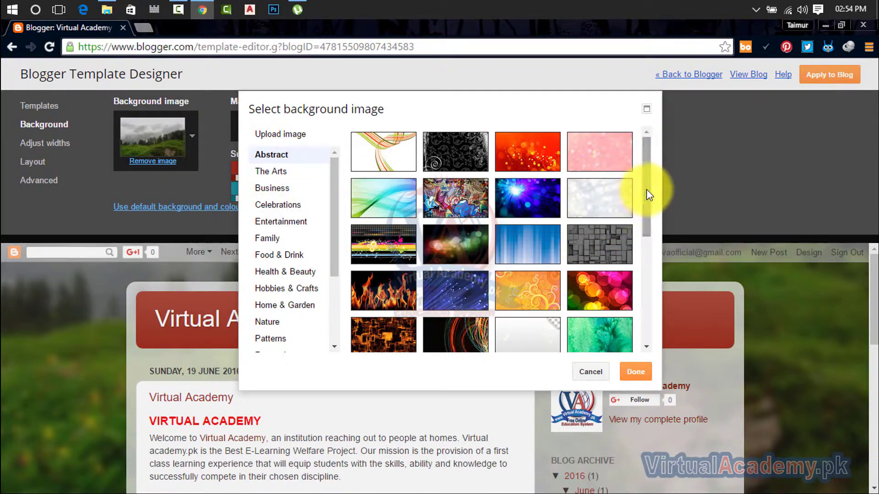
pyautogui.moveTo(646, 189); pyautogui.dragTo(650, 170)
# - Try the light blue image with the stacked books from The Arts category as the blog background
pyautogui.click(289, 173)
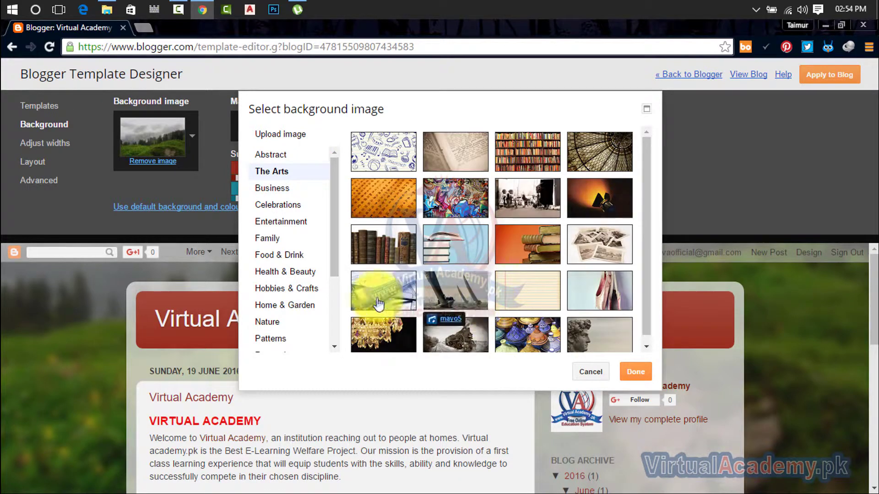
pyautogui.click(431, 243)
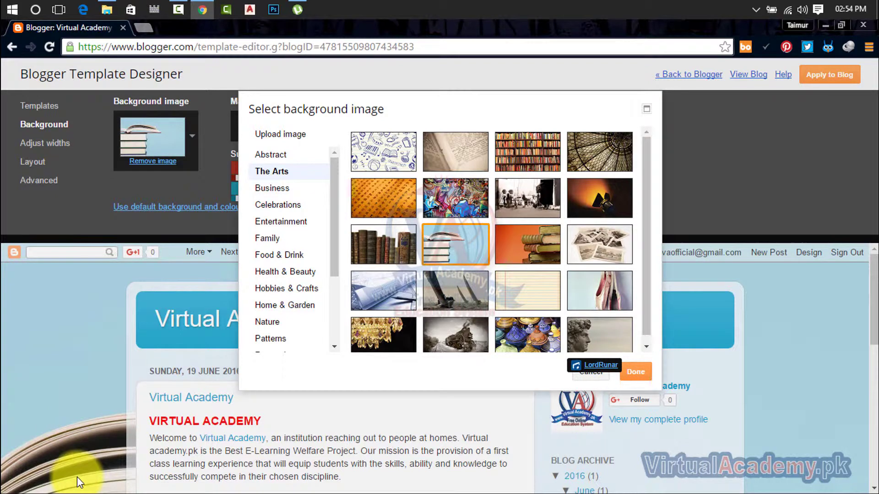
pyautogui.scroll(-1, 645, 222)
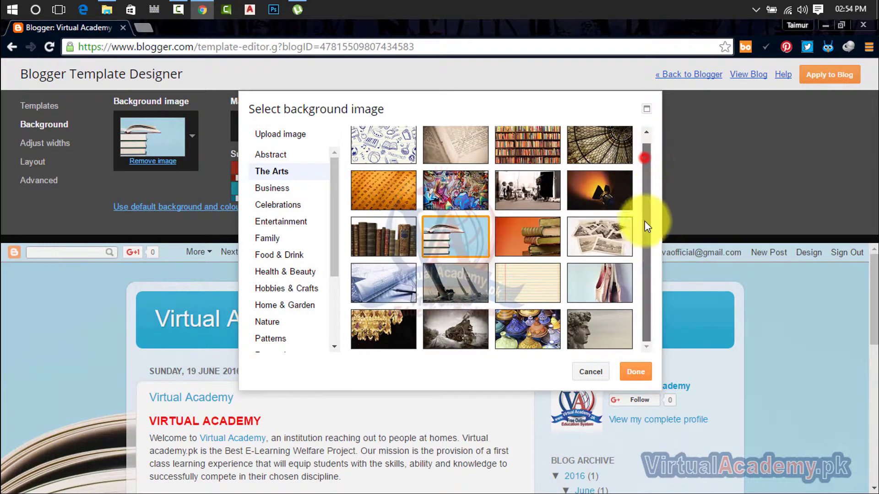
# - Look through the Business, Celebrations and Entertainment categories and set the dark orange-lit Entertainment image as the background
pyautogui.click(267, 193)
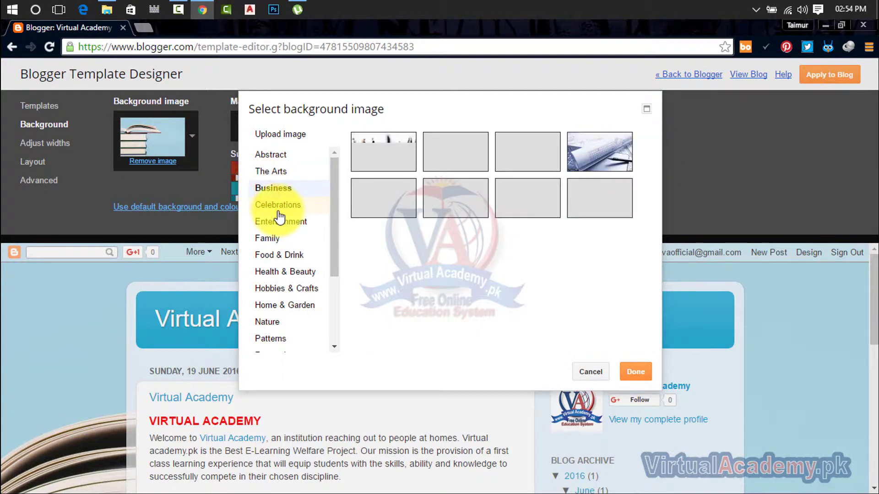
pyautogui.click(280, 206)
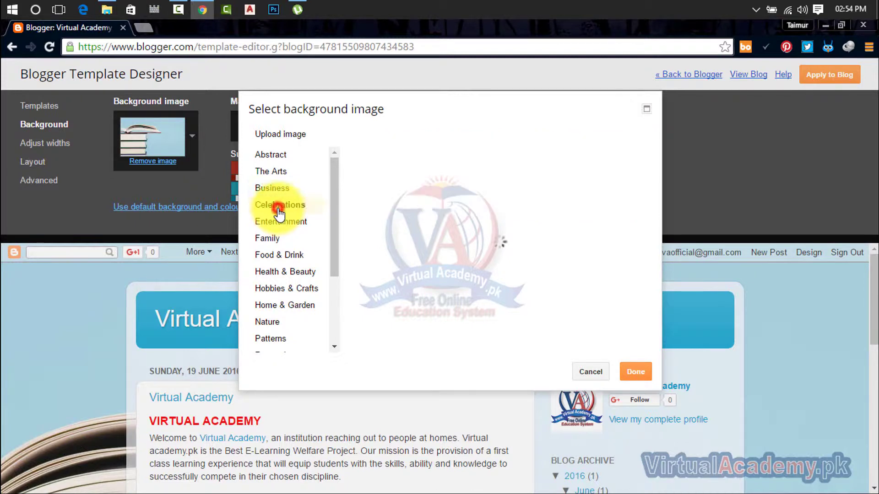
pyautogui.click(295, 223)
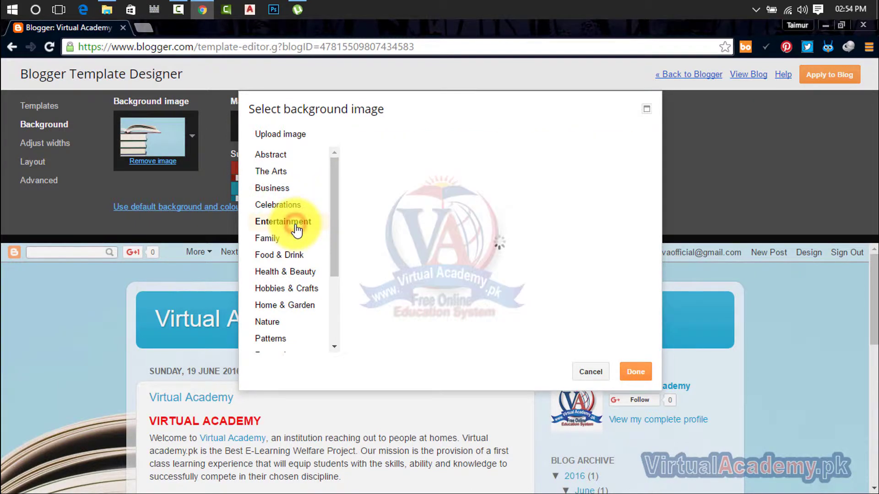
pyautogui.moveTo(337, 253); pyautogui.dragTo(337, 343)
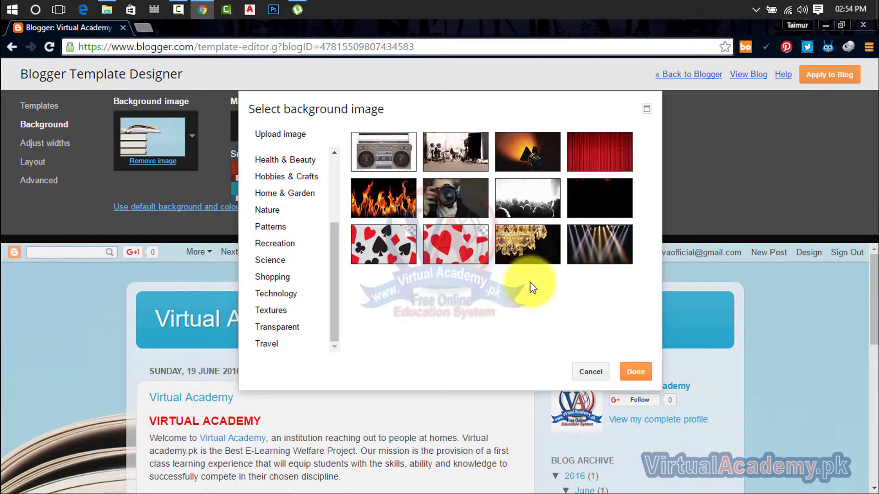
pyautogui.click(520, 158)
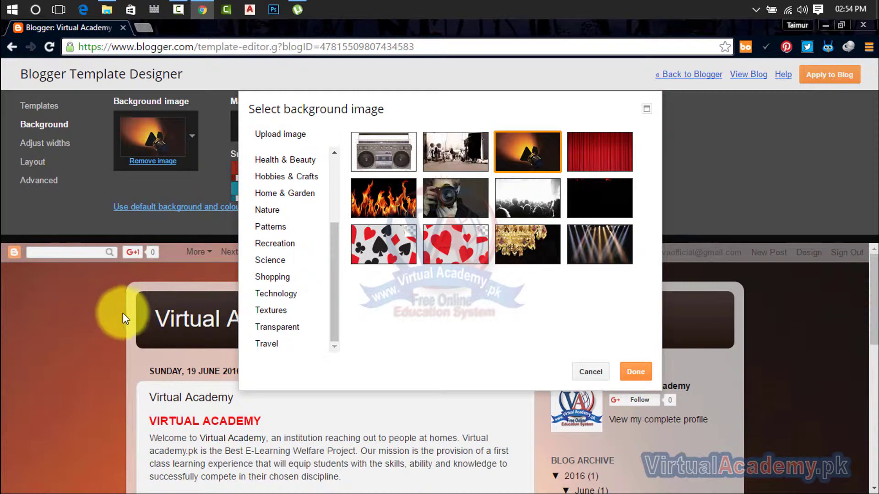
# - Browse the background images in the Science, Technology, Transparent and Nature categories
pyautogui.click(275, 259)
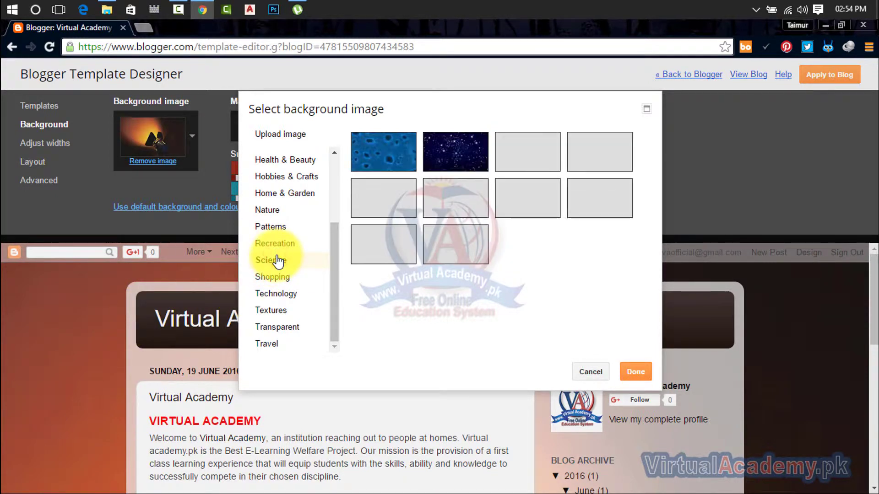
pyautogui.click(269, 293)
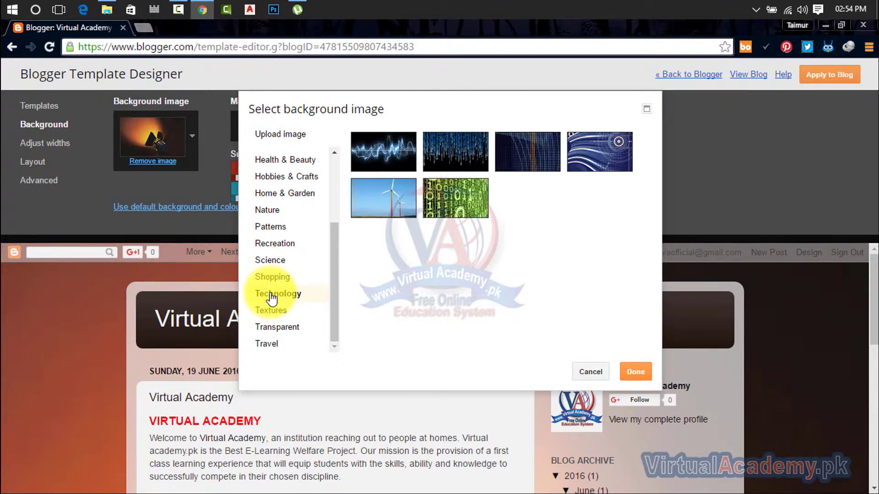
pyautogui.click(278, 327)
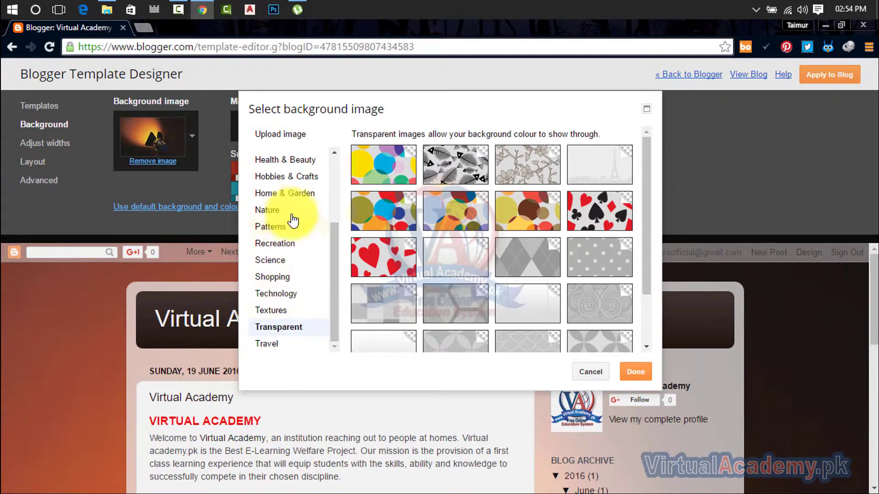
pyautogui.click(291, 201)
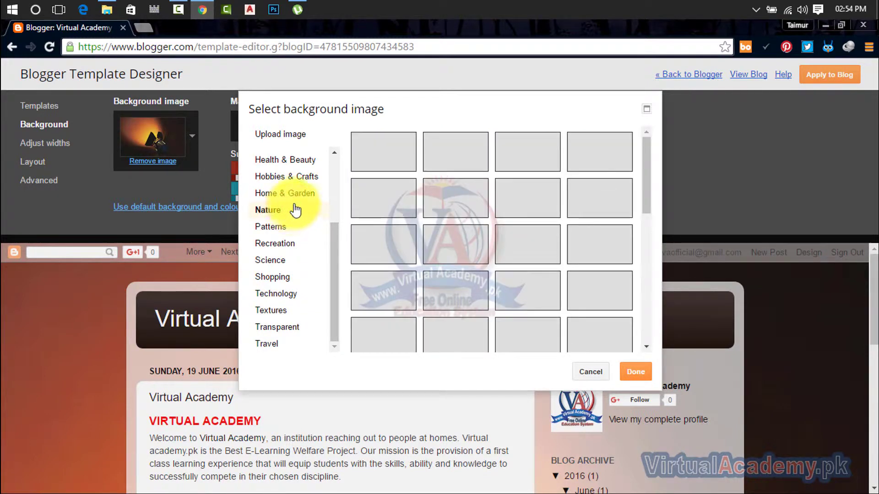
pyautogui.moveTo(333, 244); pyautogui.dragTo(337, 167)
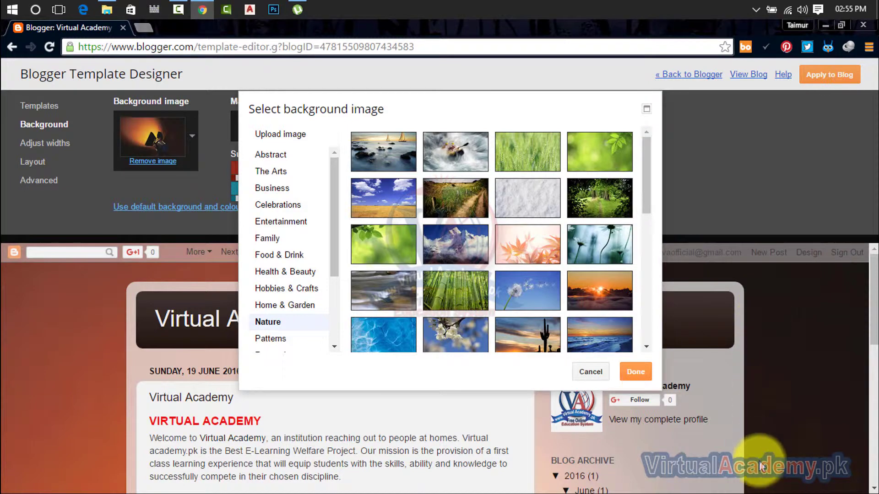
# - Open the background image upload, browse the Desktop and Local Disk (F:) for a file, and close the file chooser
pyautogui.click(281, 134)
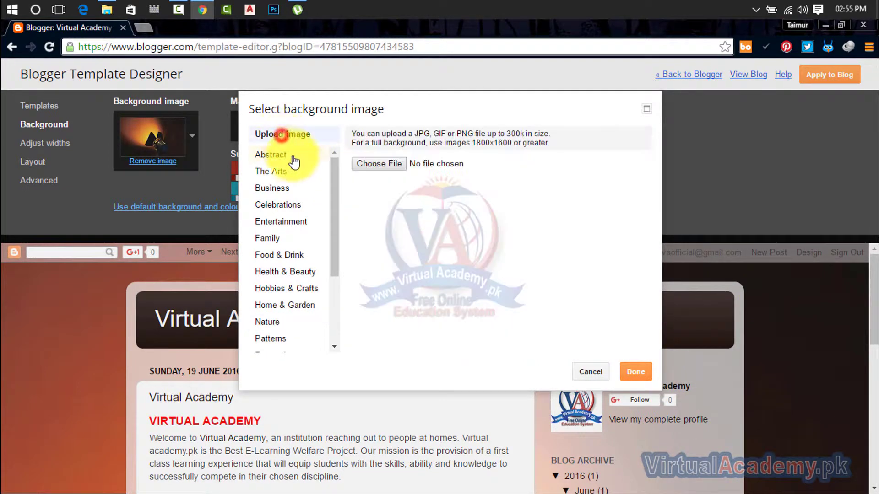
pyautogui.click(378, 168)
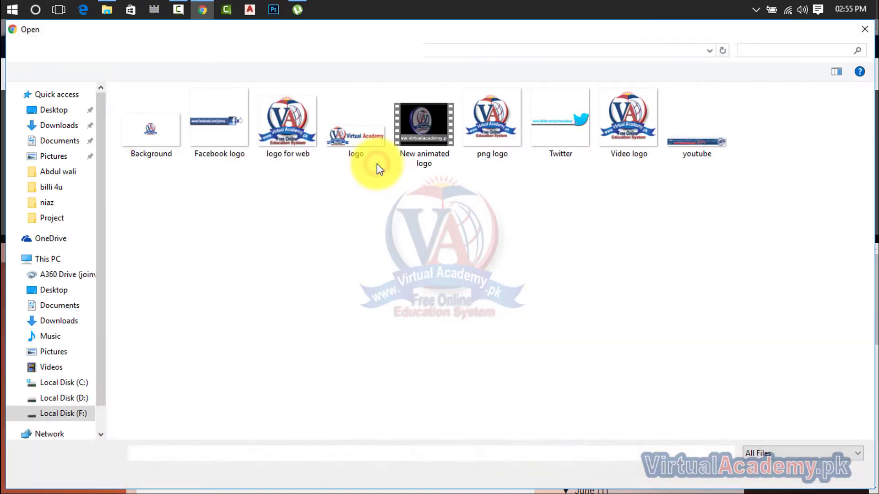
pyautogui.click(59, 124)
pyautogui.click(55, 110)
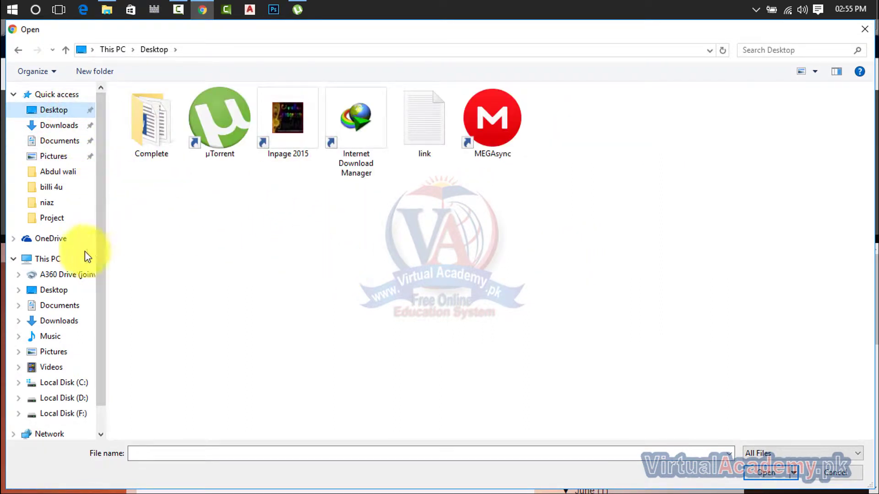
pyautogui.click(68, 402)
pyautogui.click(69, 414)
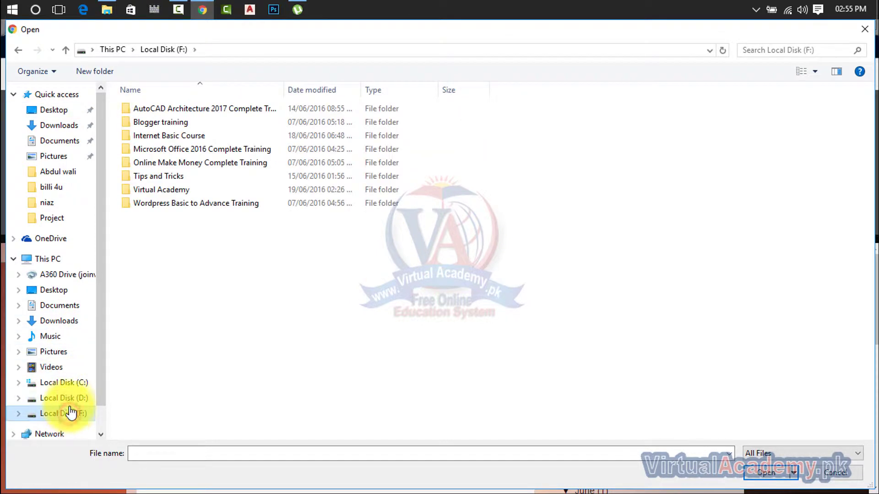
pyautogui.click(865, 29)
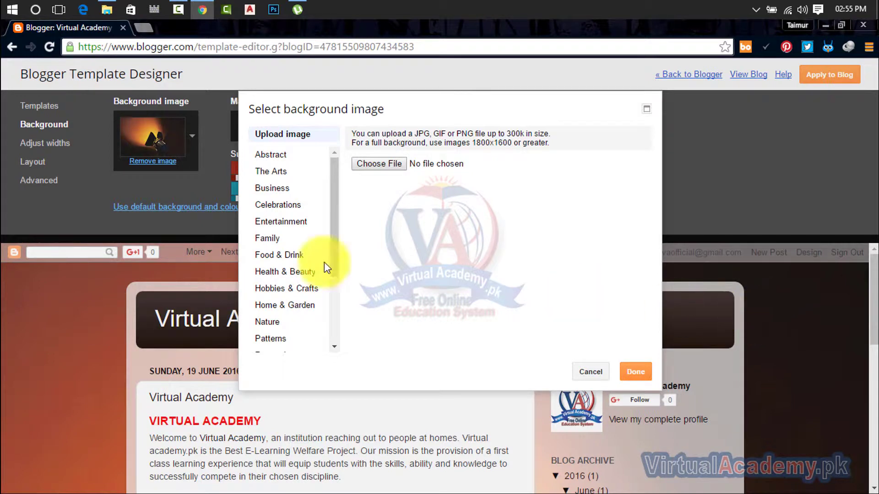
# - Browse the background images in the categories from The Arts through Home & Garden, Nature, Patterns and Recreation
pyautogui.click(262, 172)
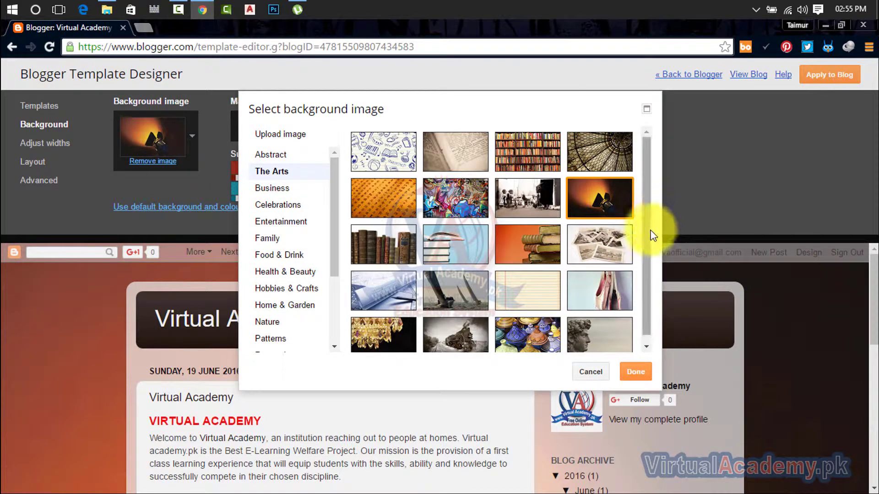
pyautogui.scroll(-1, 650, 248)
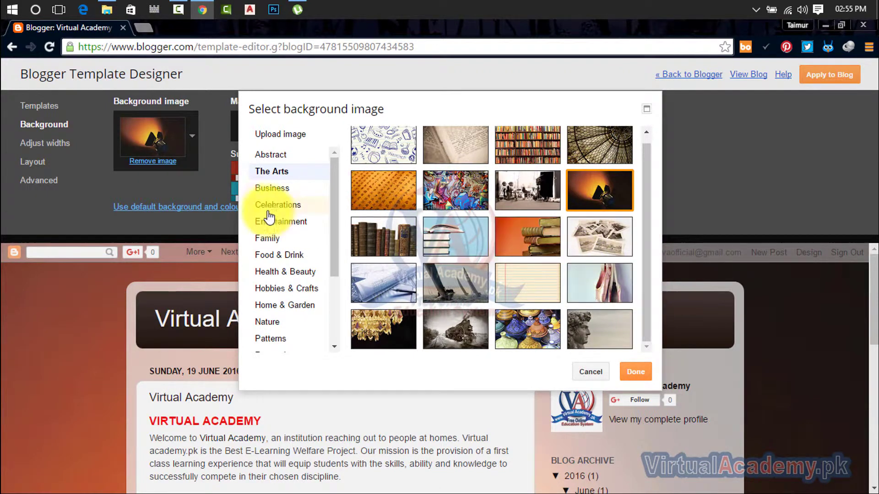
pyautogui.click(271, 189)
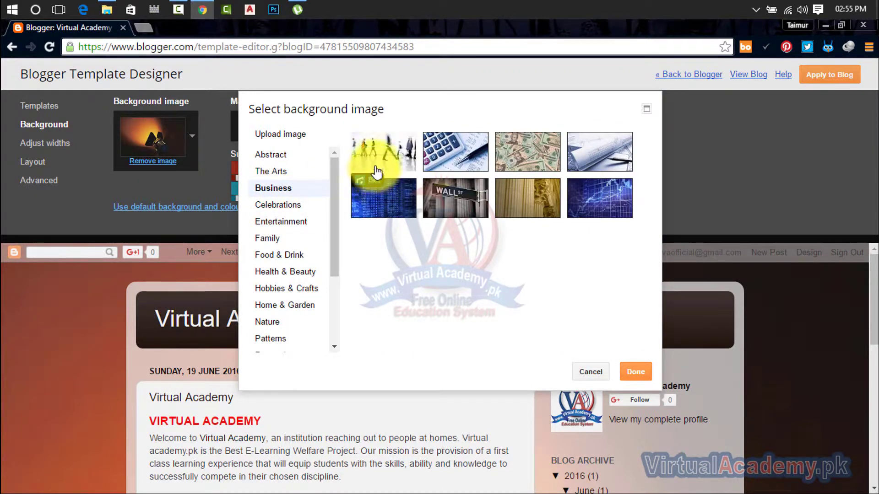
pyautogui.click(289, 204)
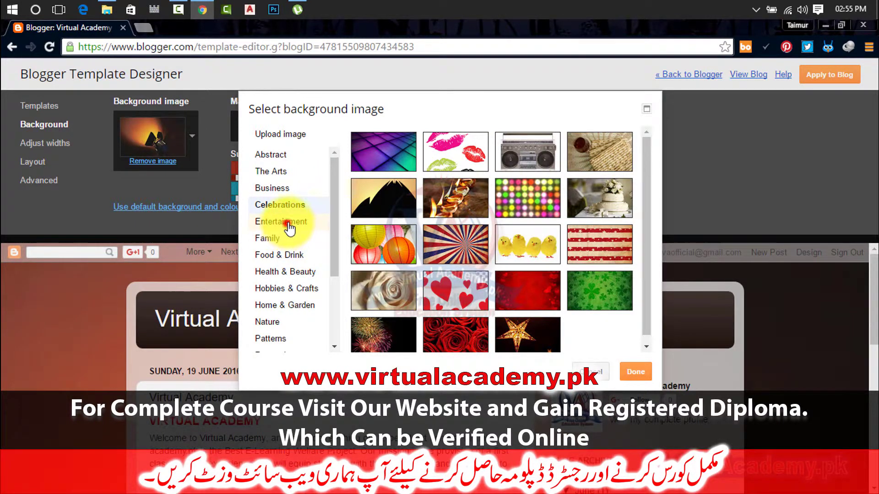
pyautogui.click(287, 222)
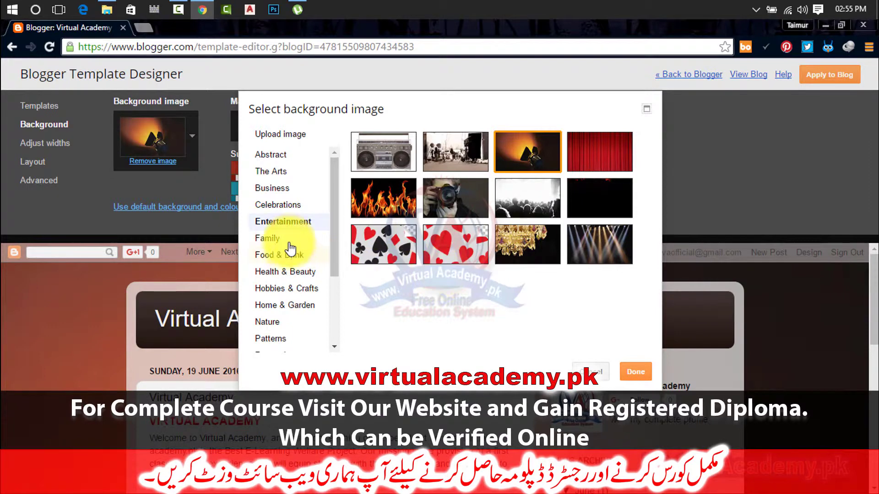
pyautogui.click(286, 238)
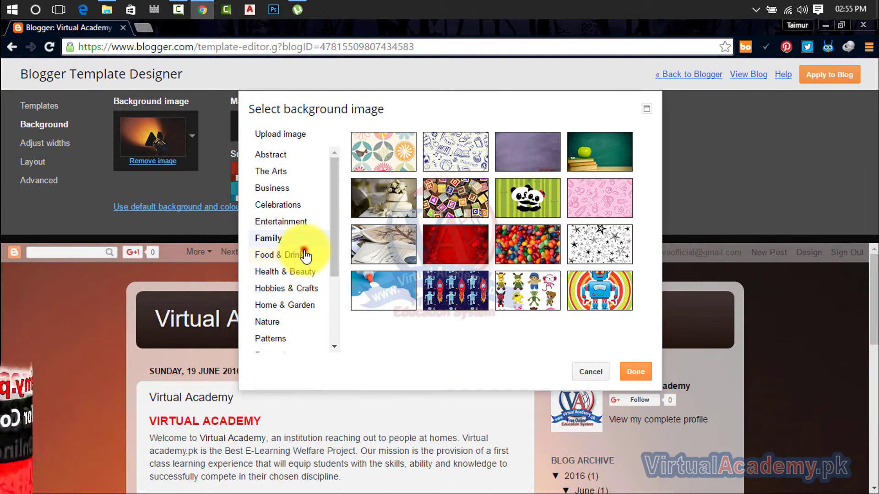
pyautogui.click(304, 254)
pyautogui.click(308, 271)
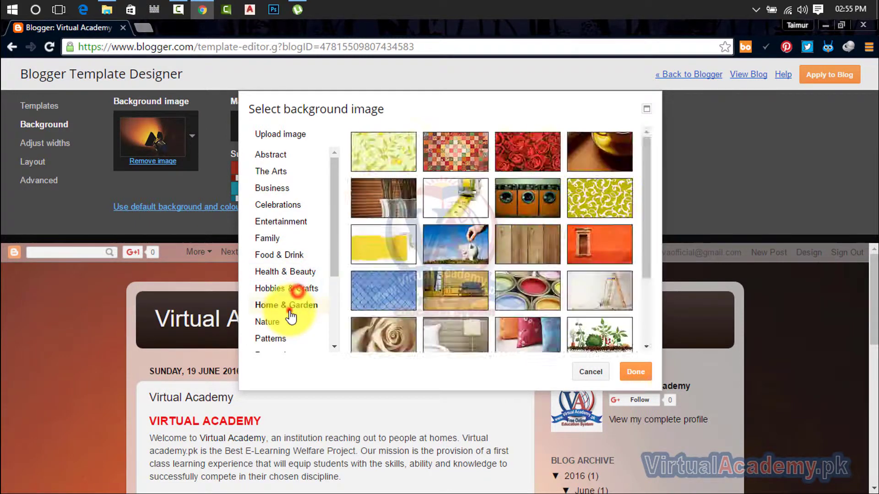
pyautogui.click(270, 322)
pyautogui.moveTo(335, 280); pyautogui.dragTo(331, 339)
pyautogui.click(276, 227)
pyautogui.click(276, 243)
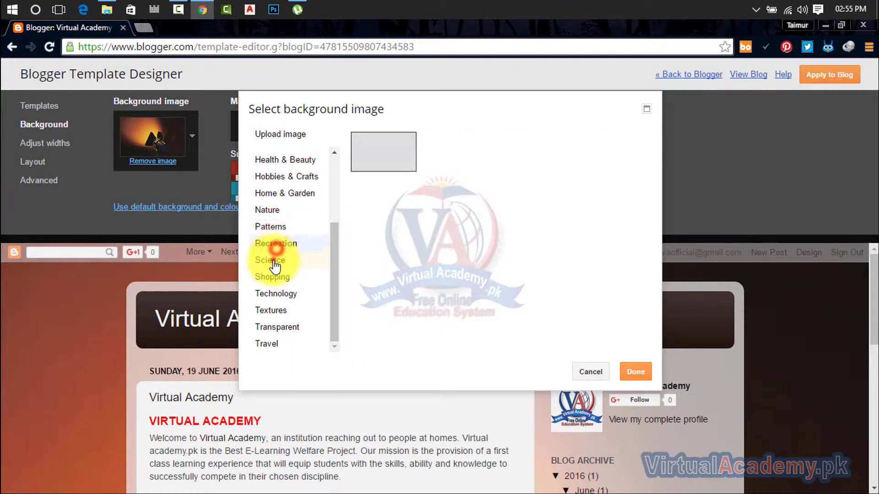
# - Set the Science category's image of Earth seen from space as the blog background and check the preview down to the footer
pyautogui.click(278, 259)
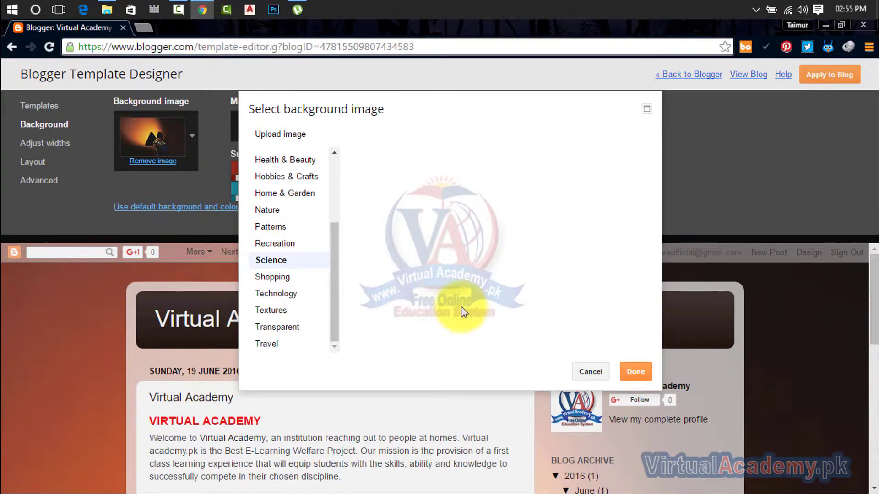
pyautogui.click(274, 269)
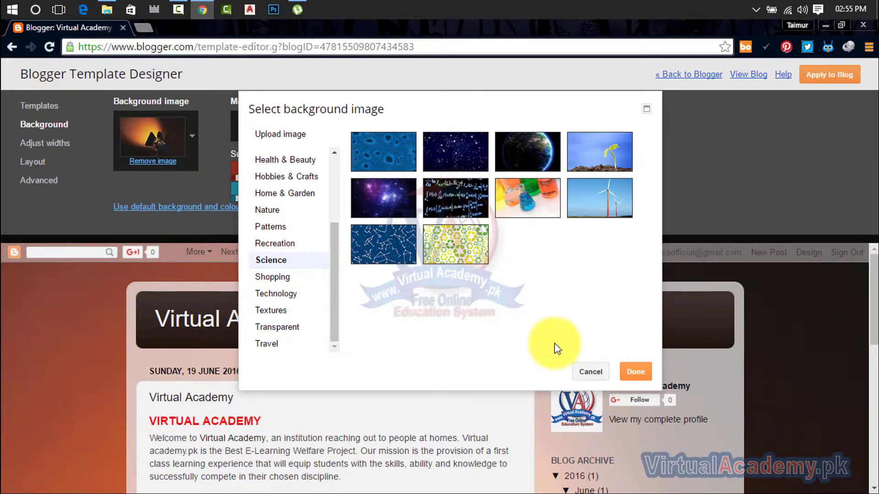
pyautogui.click(533, 134)
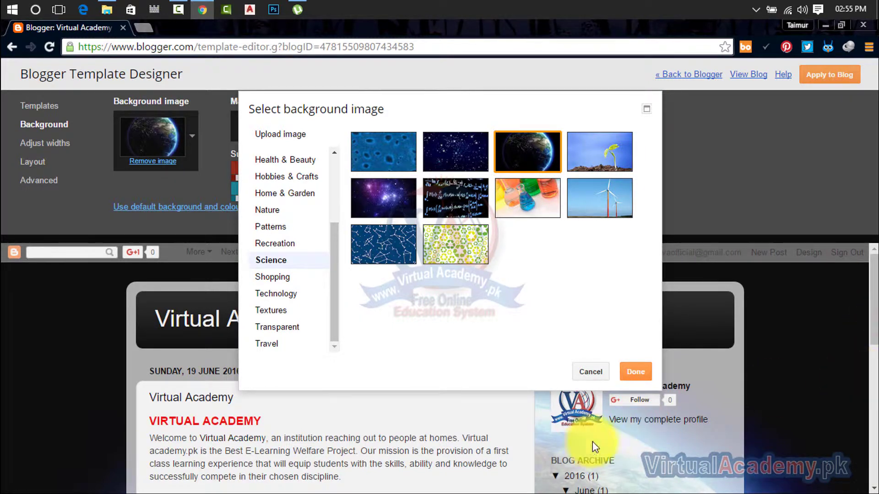
pyautogui.click(635, 371)
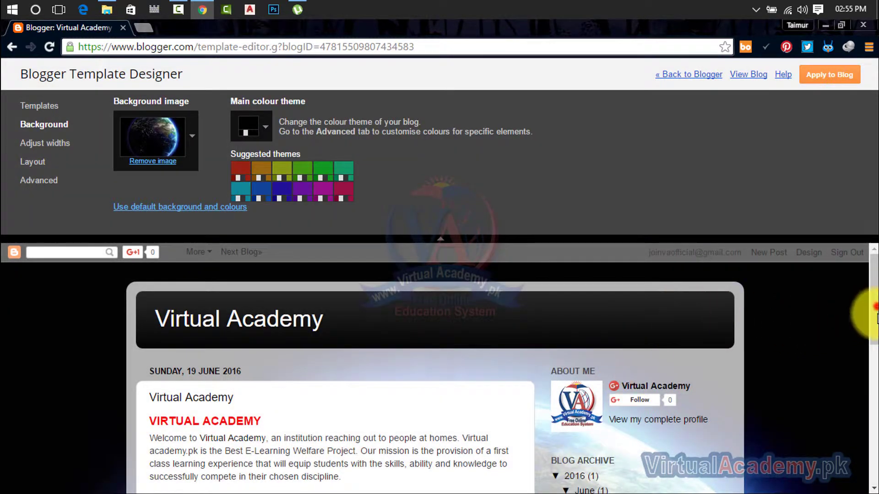
pyautogui.moveTo(877, 315); pyautogui.dragTo(875, 469)
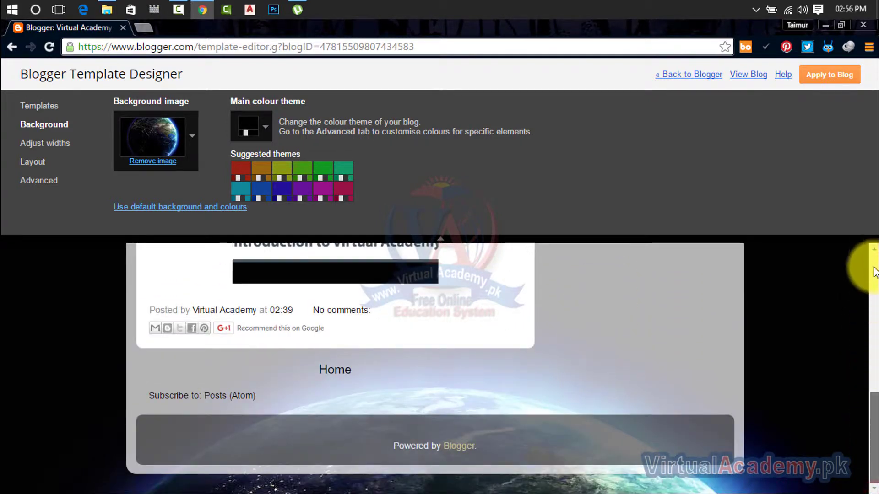
pyautogui.moveTo(872, 397); pyautogui.dragTo(873, 246)
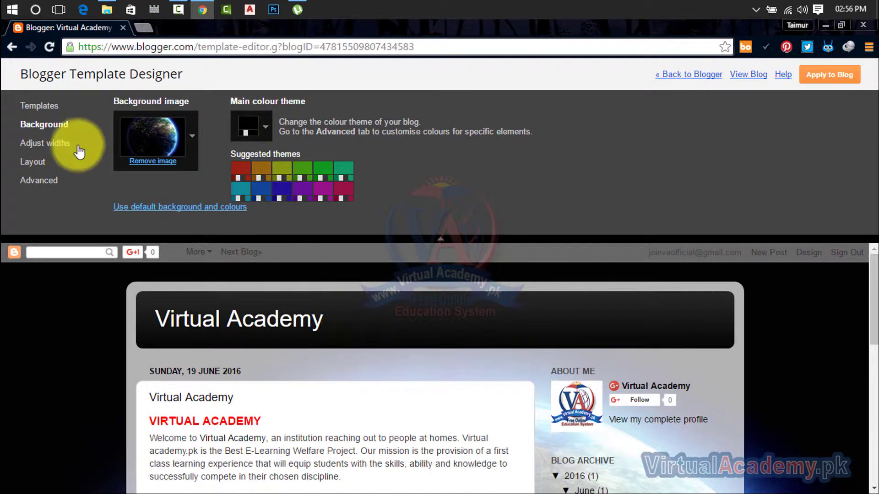
# - Try widths of 1260 px for the entire blog and 330 px for the right sidebar, and reset them to the template default
pyautogui.click(49, 146)
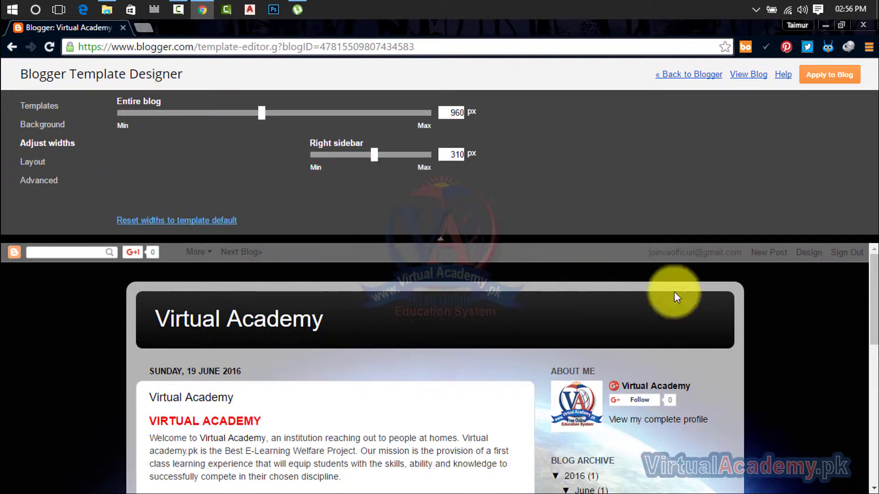
pyautogui.moveTo(875, 310); pyautogui.dragTo(877, 325)
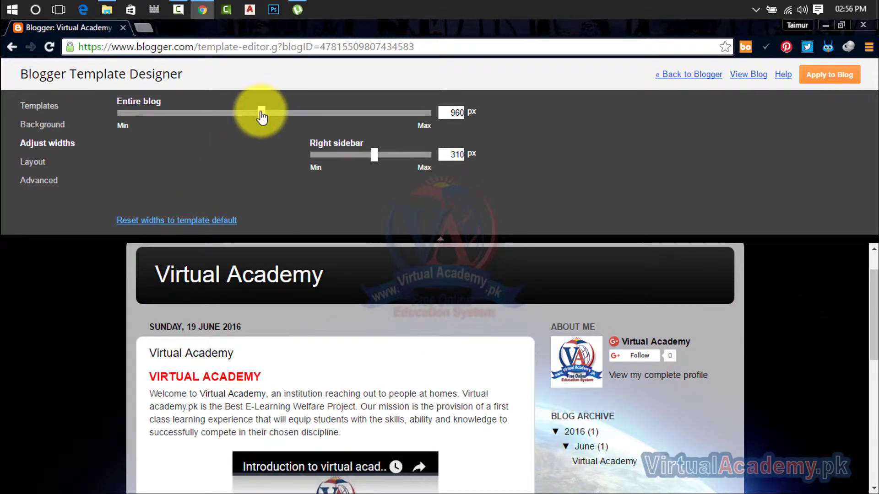
pyautogui.moveTo(263, 118); pyautogui.dragTo(356, 124)
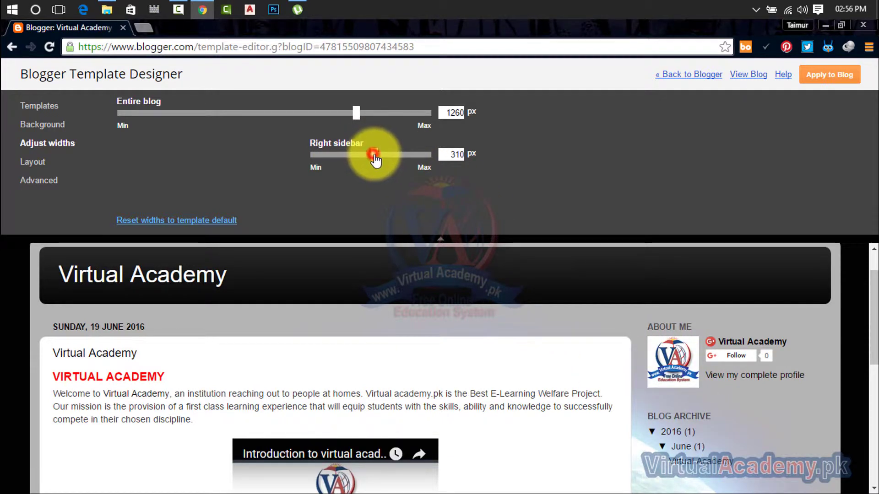
pyautogui.moveTo(373, 156)
pyautogui.mouseDown()
pyautogui.moveTo(430, 166)
pyautogui.moveTo(301, 152)
pyautogui.moveTo(380, 158)
pyautogui.mouseUp()
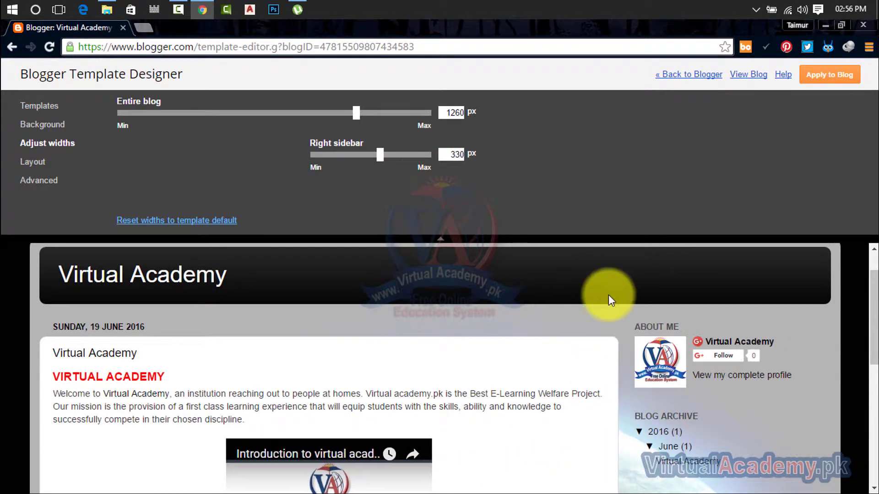
pyautogui.click(221, 222)
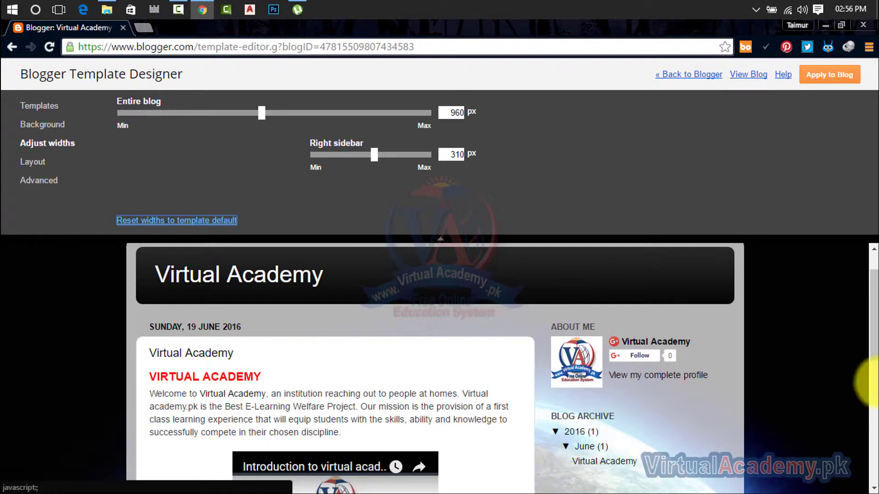
# - Try the simpler body layouts and the one with a split right sidebar, and check its gadget areas
pyautogui.click(36, 163)
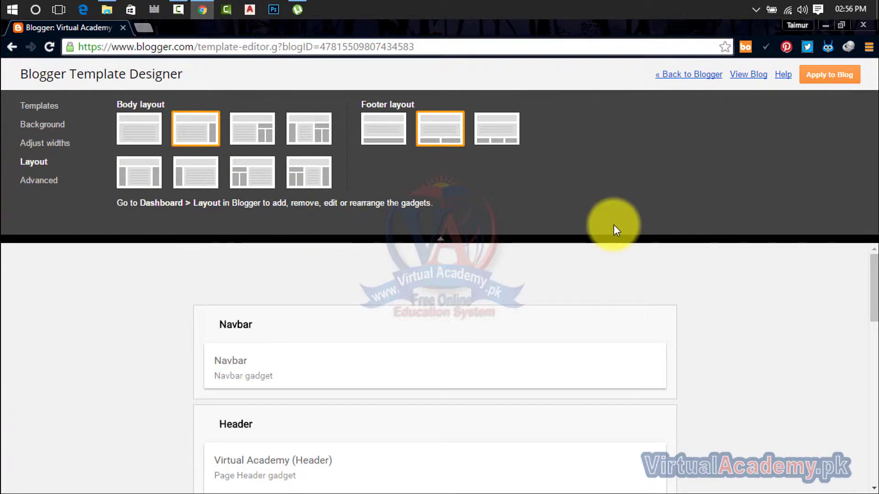
pyautogui.moveTo(872, 270); pyautogui.dragTo(875, 235)
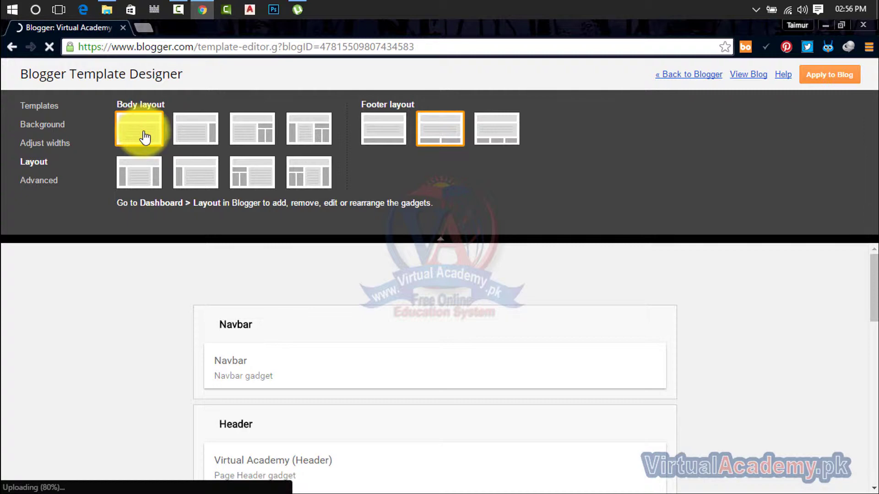
pyautogui.click(206, 135)
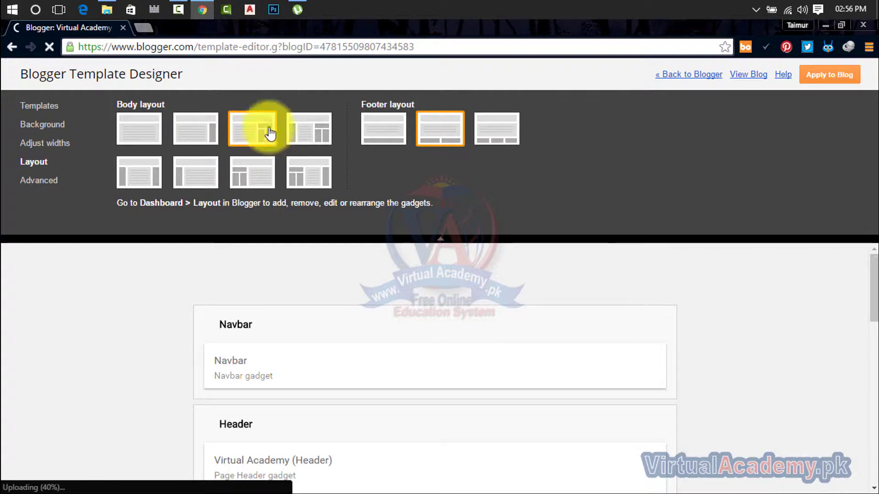
pyautogui.moveTo(874, 294); pyautogui.dragTo(871, 380)
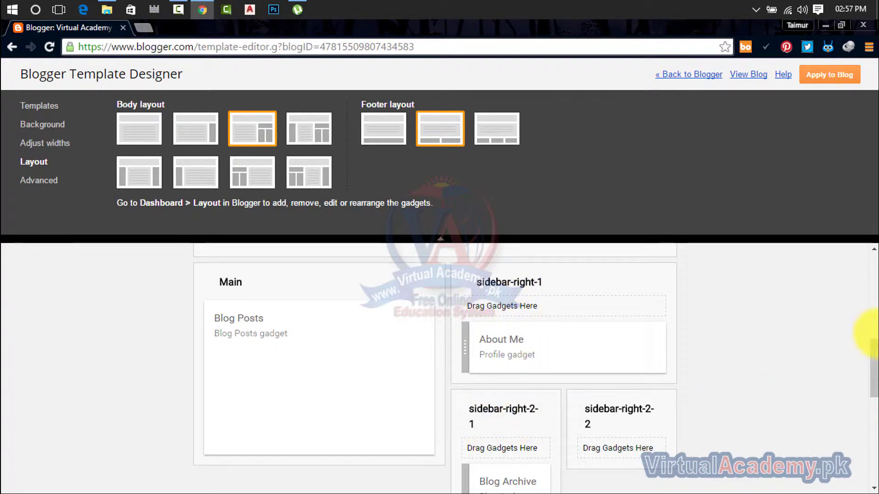
pyautogui.scroll(-4, 871, 363)
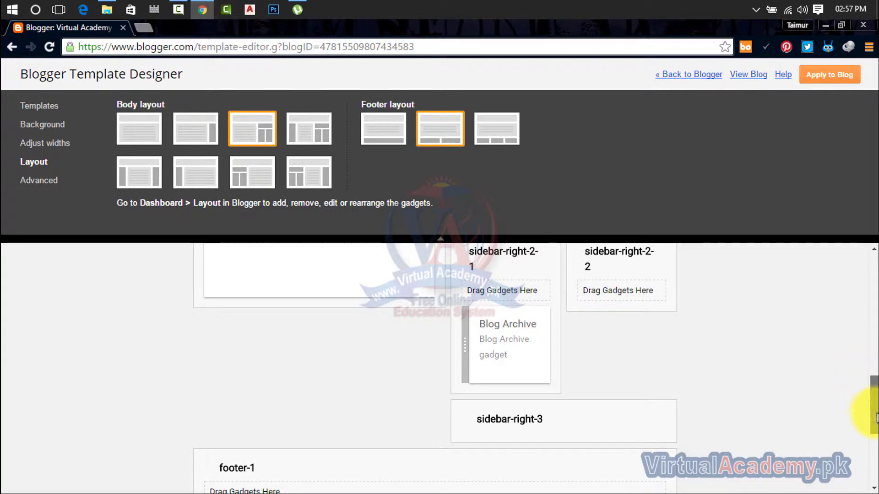
pyautogui.moveTo(873, 412); pyautogui.dragTo(526, 230)
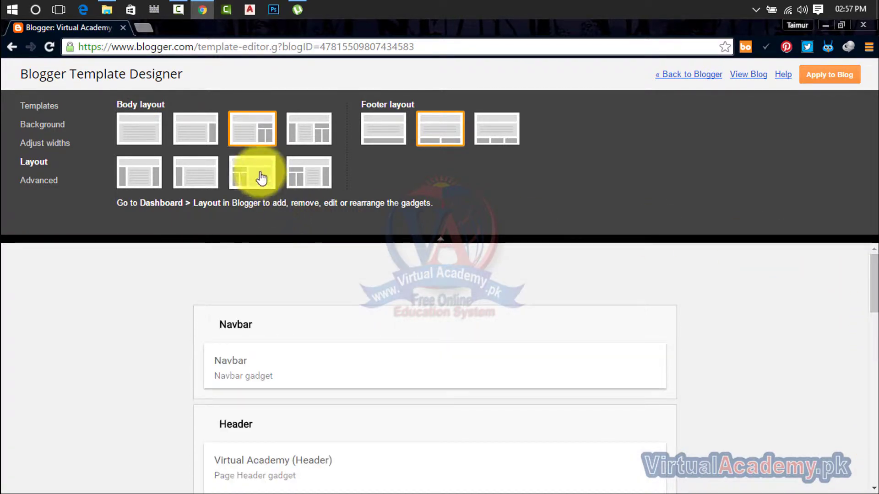
# - Try the body layout with a left sidebar and a split right sidebar, and review its gadget and footer areas
pyautogui.click(296, 138)
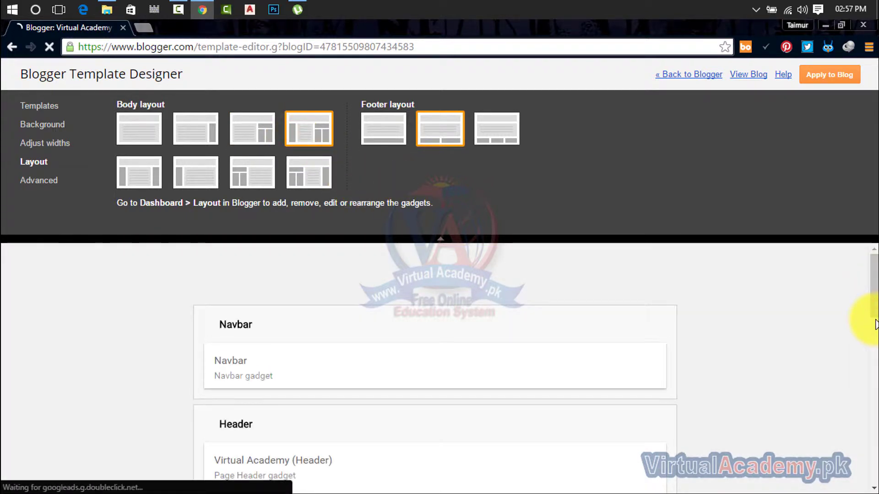
pyautogui.scroll(-8, 871, 288)
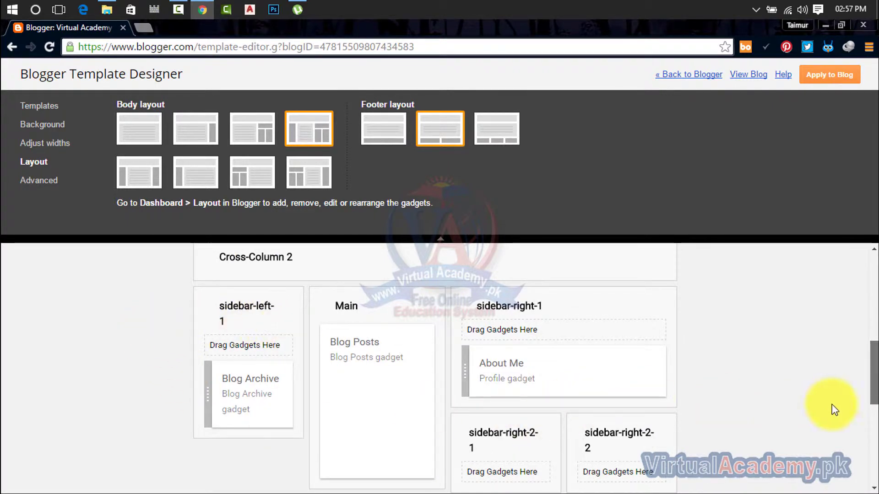
pyautogui.scroll(-1, 875, 394)
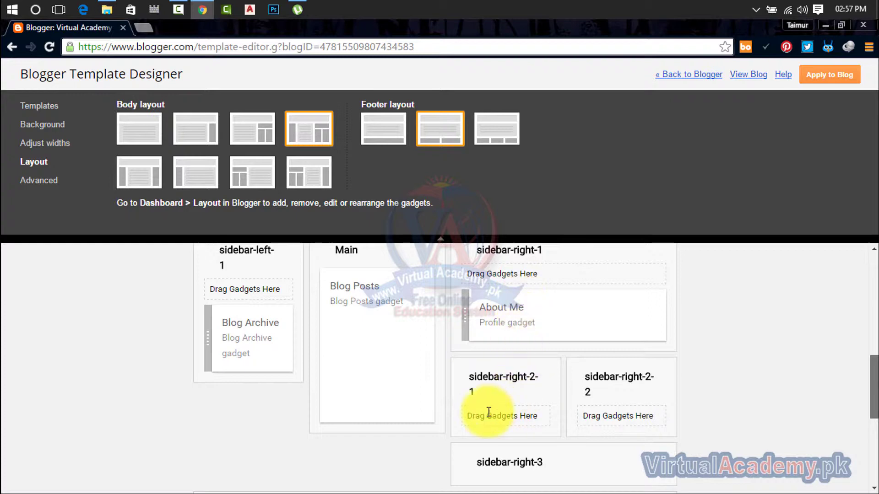
pyautogui.scroll(-4, 871, 398)
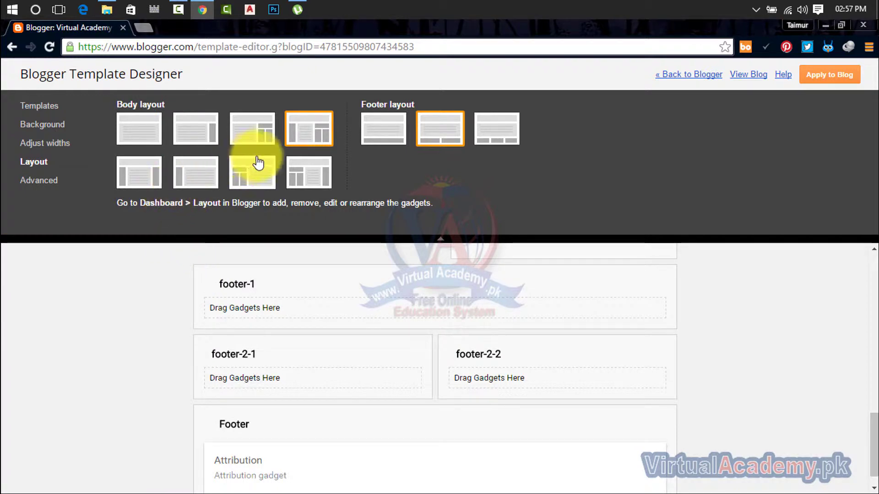
# - Apply the body layout with one sidebar on each side of the main column
pyautogui.click(138, 182)
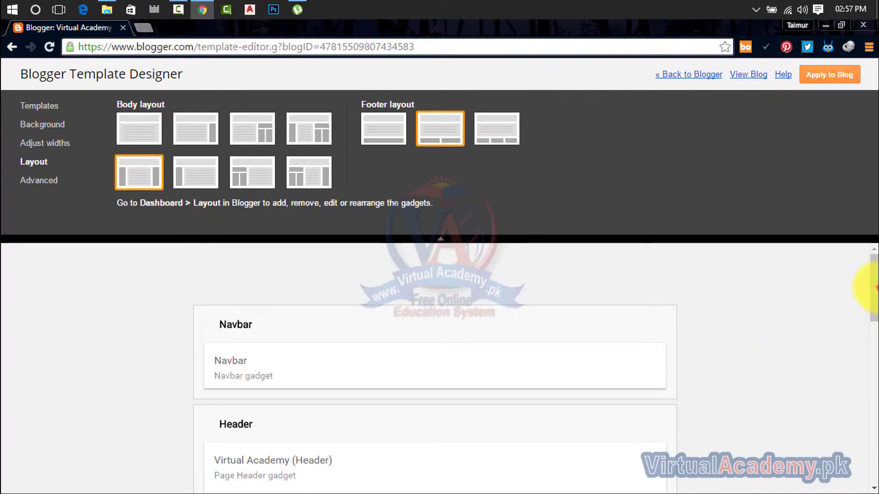
pyautogui.moveTo(873, 286); pyautogui.dragTo(872, 348)
pyautogui.click(130, 173)
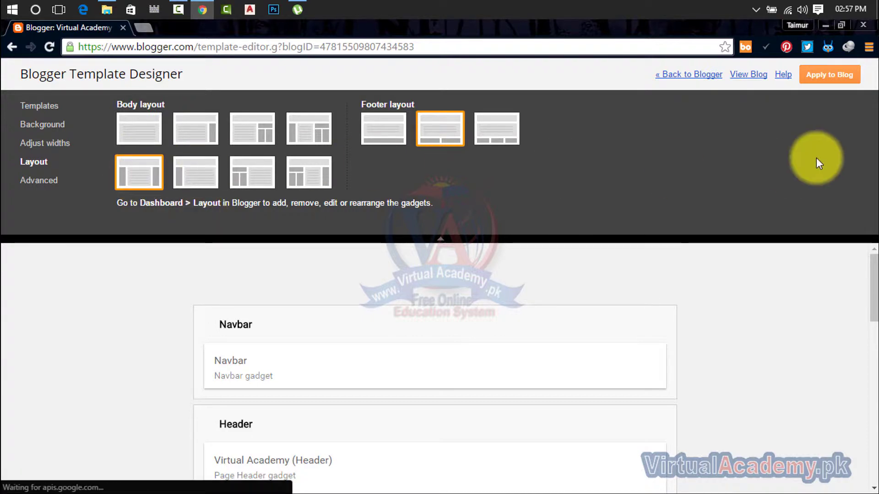
# - Make the blog's page text bold in the advanced template settings
pyautogui.click(39, 181)
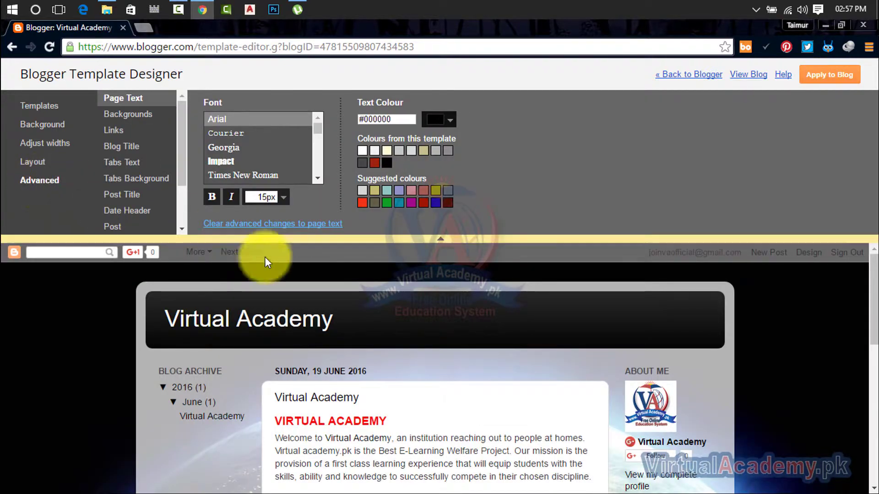
pyautogui.scroll(-5, 863, 298)
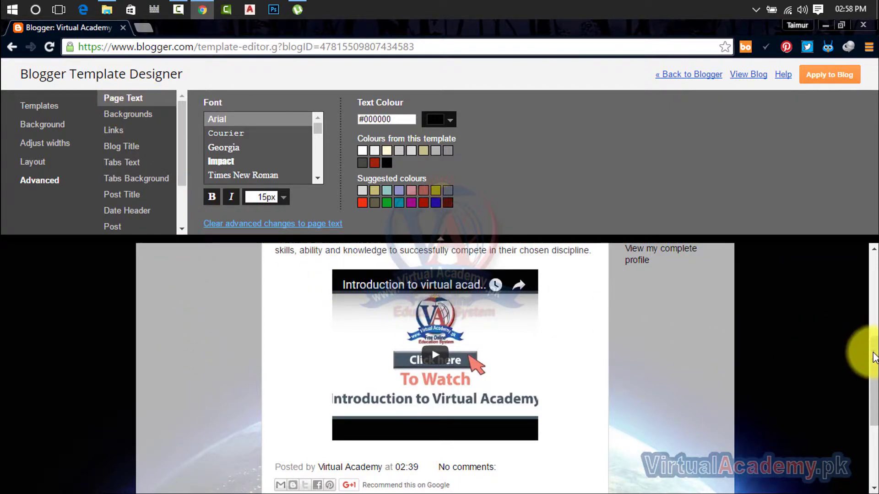
pyautogui.moveTo(874, 357); pyautogui.dragTo(868, 288)
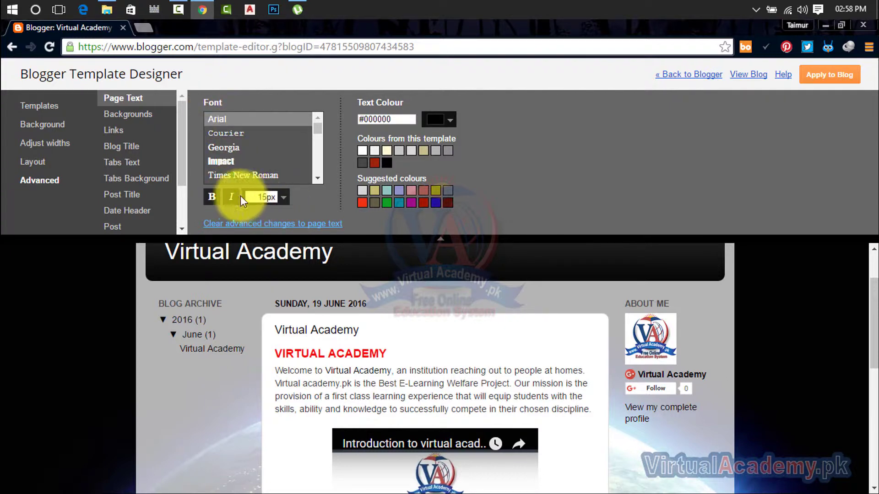
pyautogui.click(213, 198)
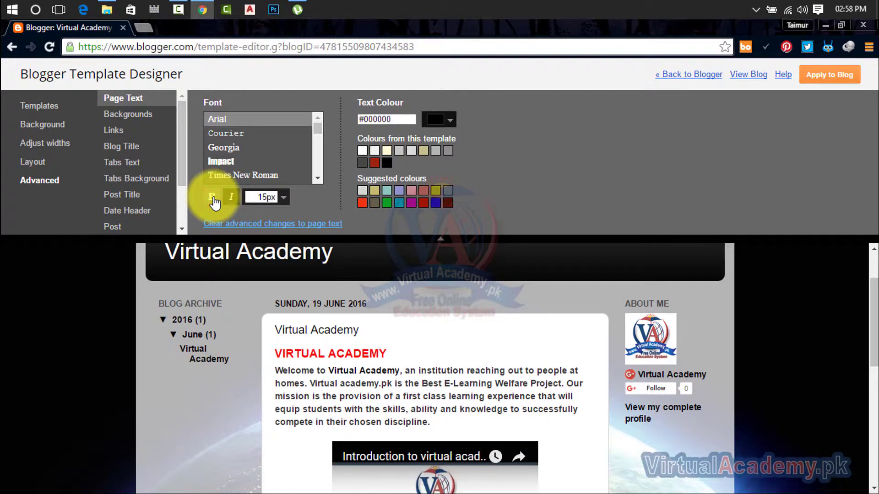
# - Remove the bold formatting from the page text, check its font size choices, and open the advanced background colour settings
pyautogui.click(213, 198)
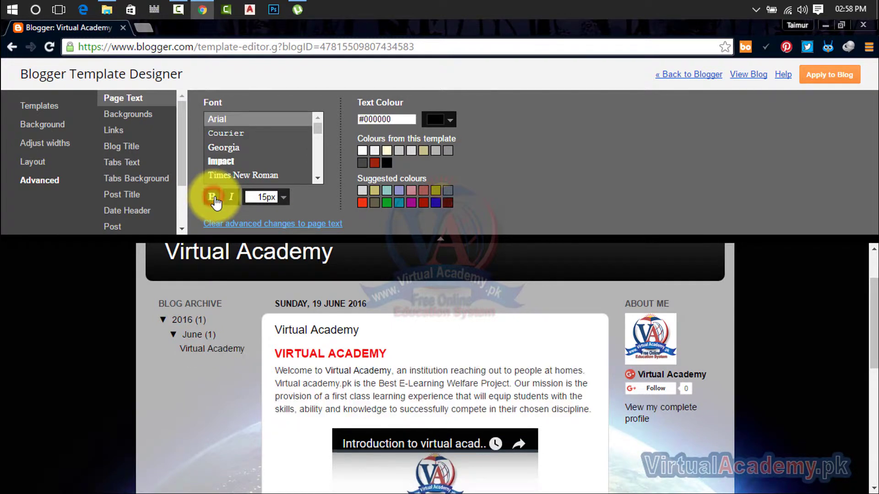
pyautogui.click(285, 199)
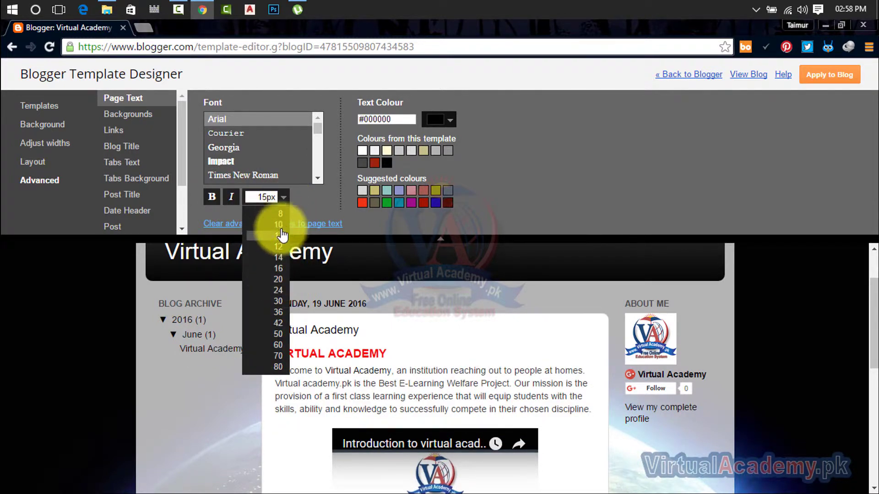
pyautogui.click(305, 192)
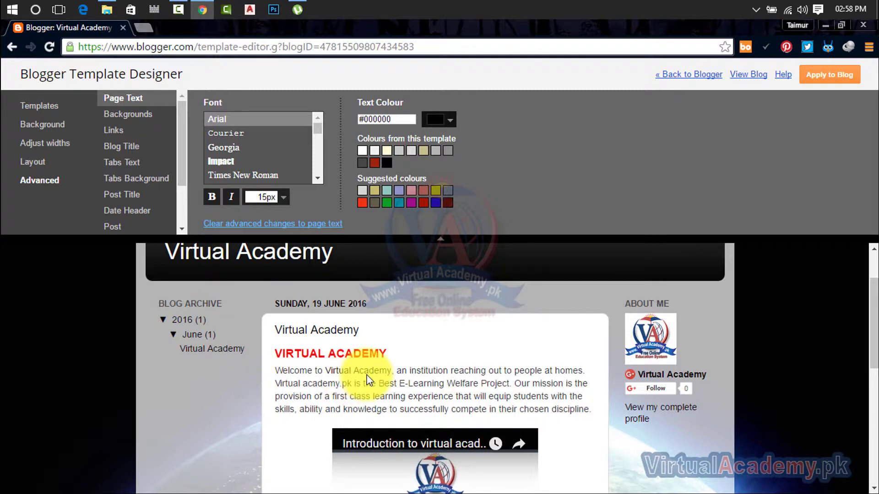
pyautogui.click(140, 117)
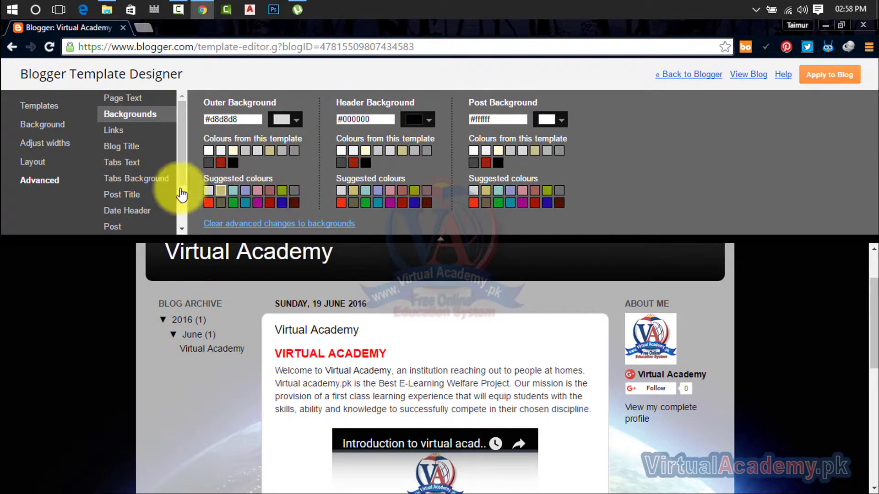
# - Compare the one- and two-column footer layouts, apply the three-column footer layout, and check its gadget areas
pyautogui.click(33, 160)
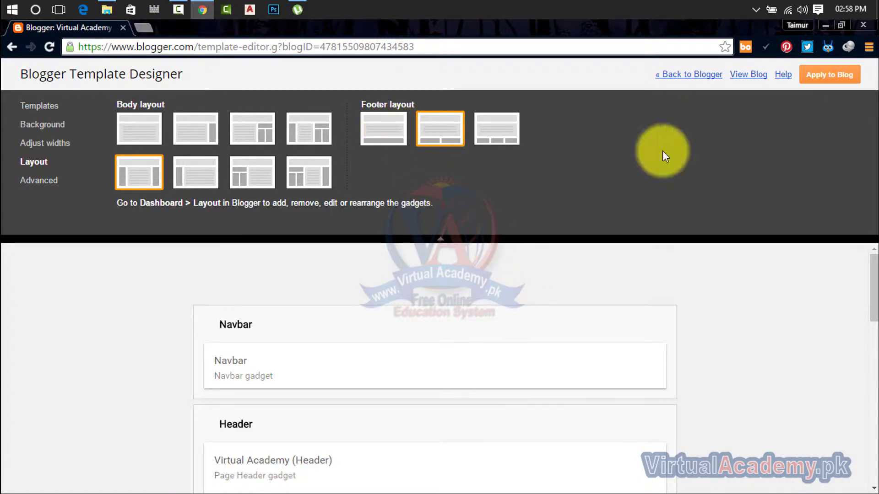
pyautogui.moveTo(873, 300); pyautogui.dragTo(764, 492)
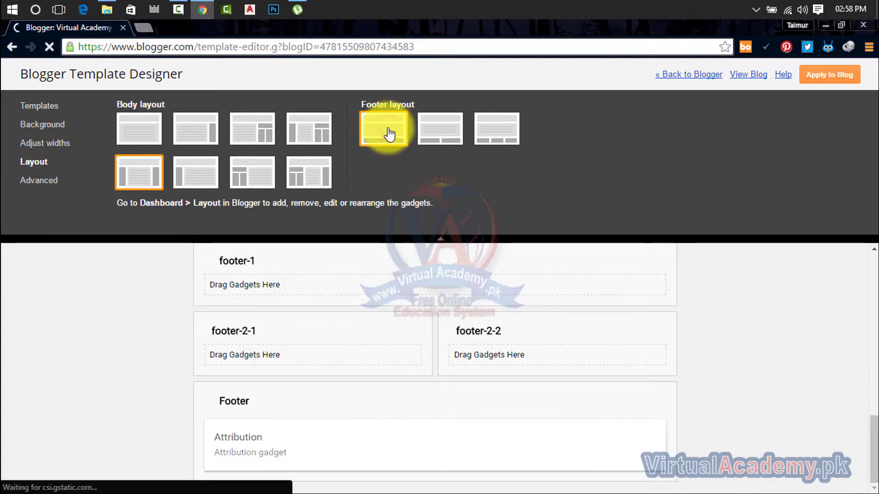
pyautogui.click(432, 131)
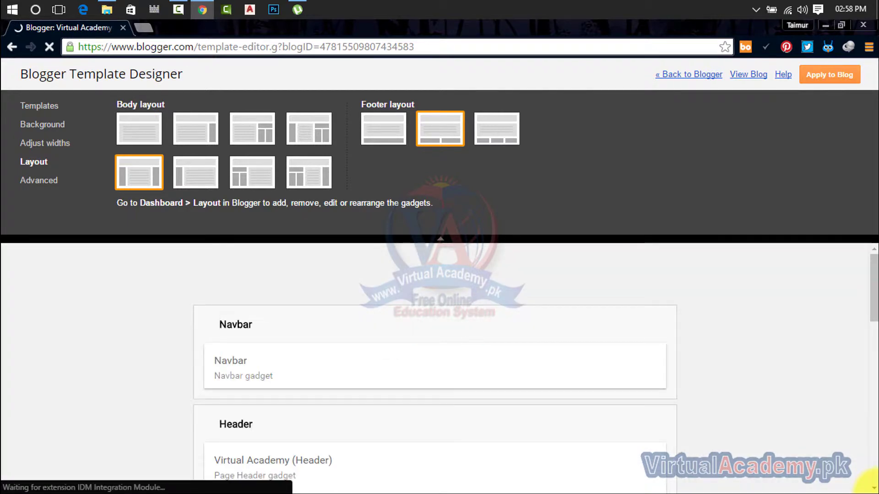
pyautogui.scroll(-10, 865, 302)
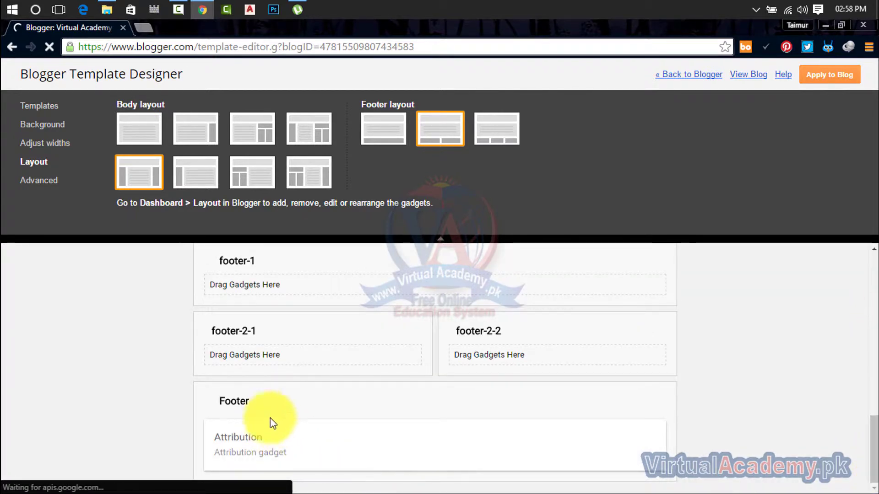
pyautogui.click(509, 124)
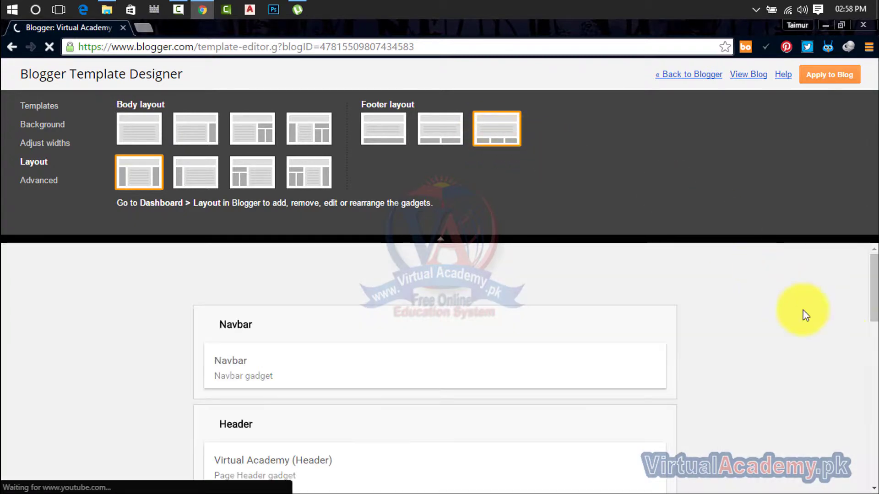
pyautogui.moveTo(872, 290); pyautogui.dragTo(872, 488)
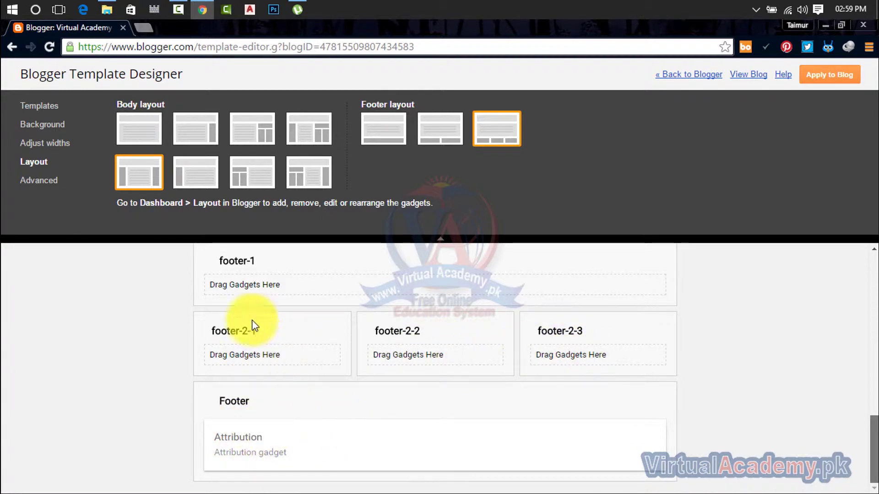
# - Review the advanced link colour settings and open the blog title's font and colour settings
pyautogui.click(38, 180)
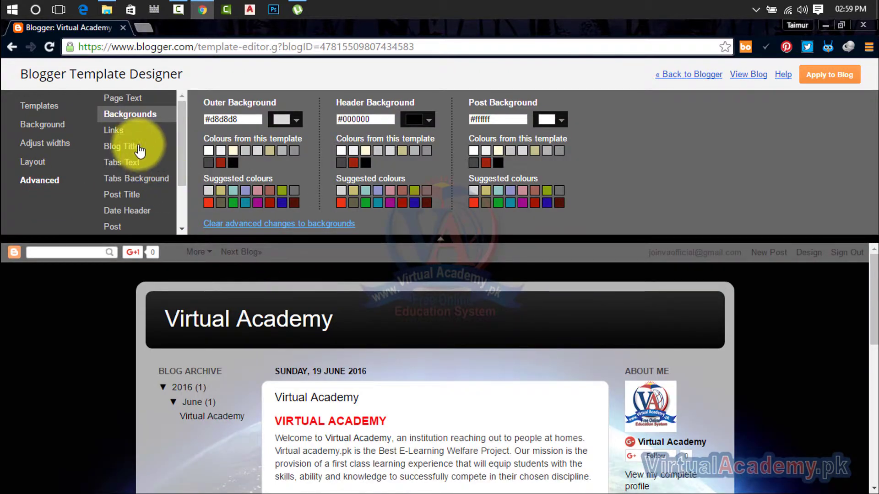
pyautogui.click(122, 131)
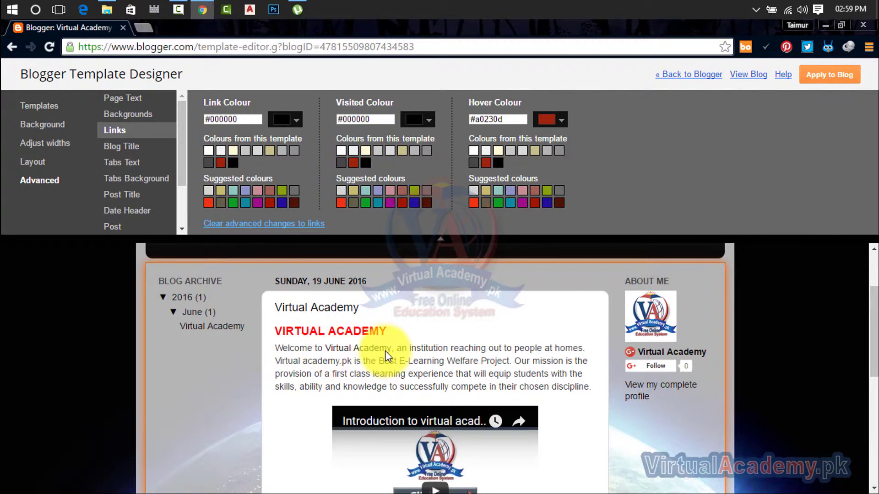
pyautogui.click(121, 145)
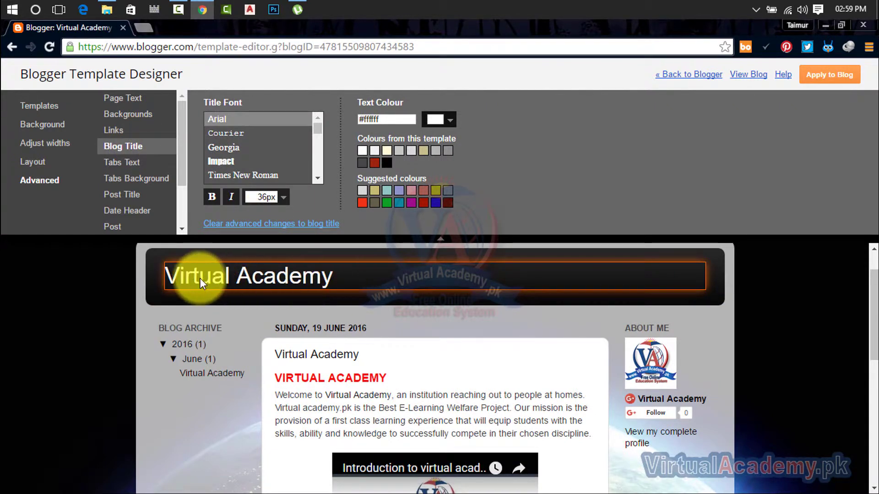
# - Try the Impact, Georgia, Courier, Arial and Times New Roman fonts on the blog title
pyautogui.click(221, 161)
pyautogui.click(230, 145)
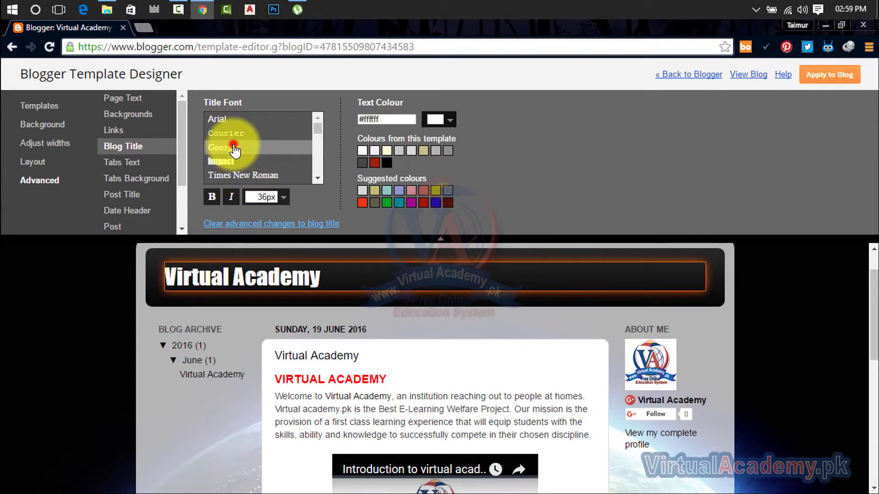
pyautogui.click(235, 133)
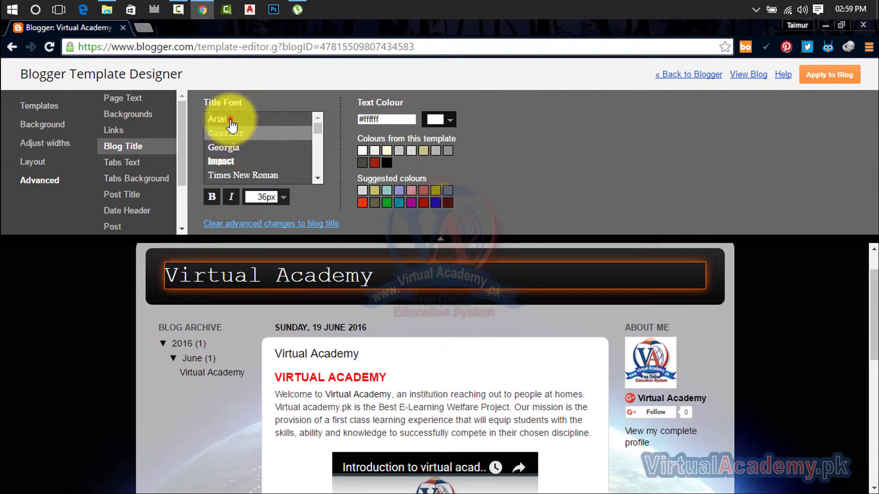
pyautogui.click(231, 120)
pyautogui.click(221, 161)
pyautogui.click(243, 174)
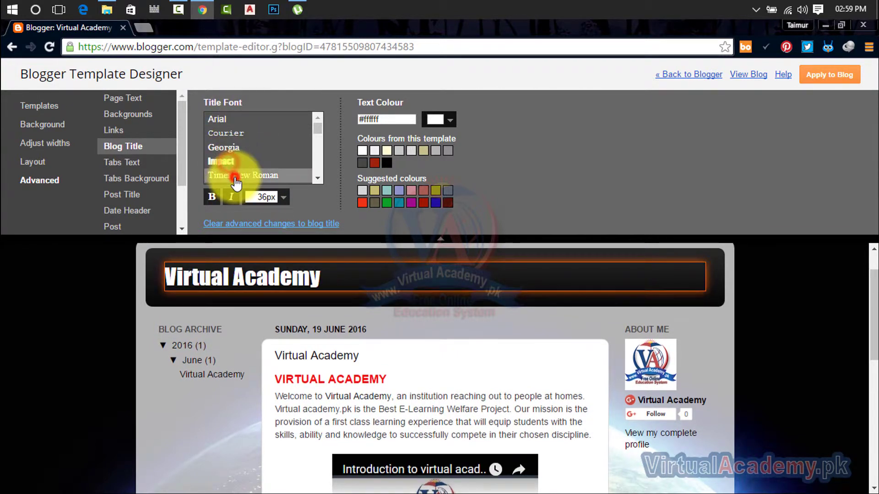
# - Set the blog title's font to the web font Allerta Stencil
pyautogui.click(321, 179)
pyautogui.click(321, 179)
pyautogui.click(320, 179)
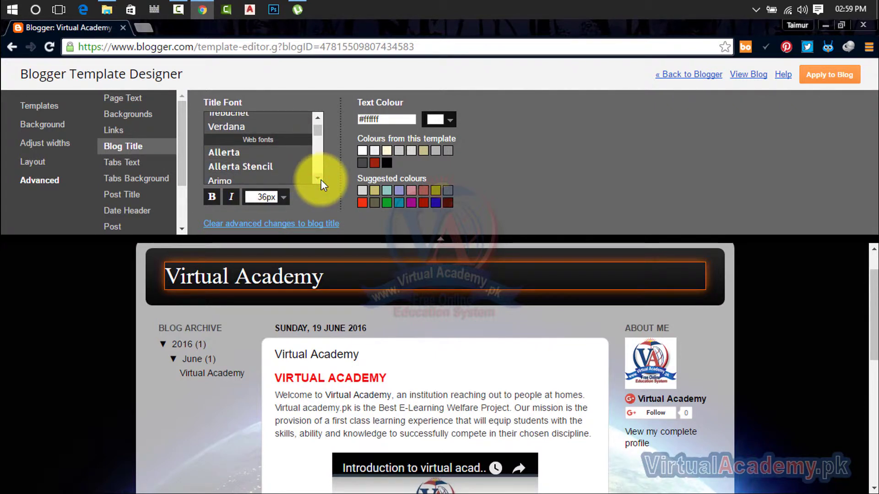
pyautogui.click(241, 166)
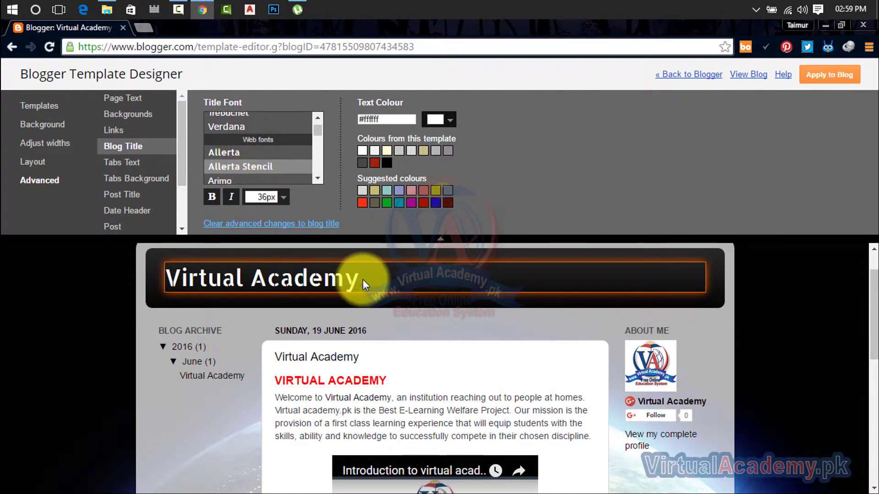
# - Try text colours such as #a0230d and #a00d8a on the blog title, and set it back to white, #ffffff
pyautogui.click(373, 165)
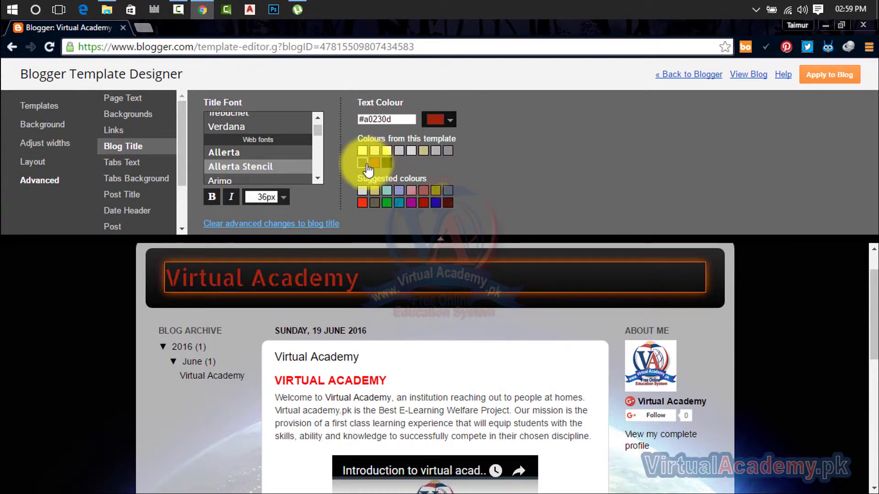
pyautogui.click(362, 190)
pyautogui.click(362, 202)
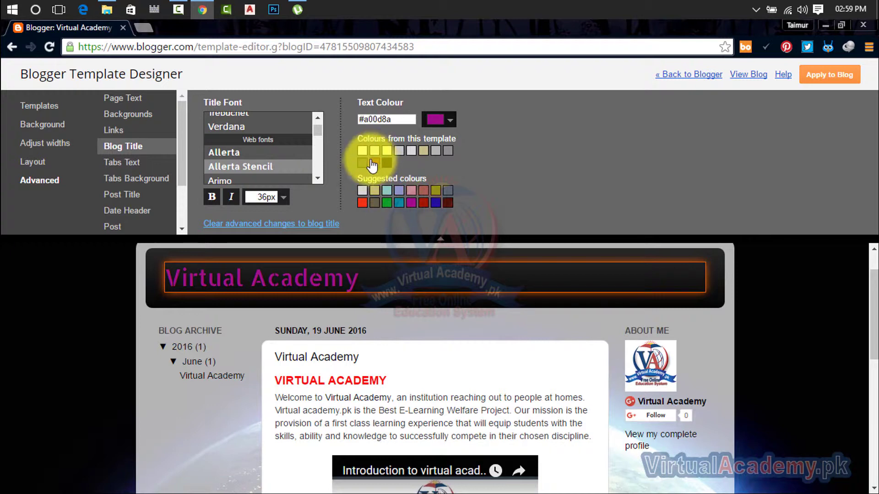
pyautogui.click(362, 151)
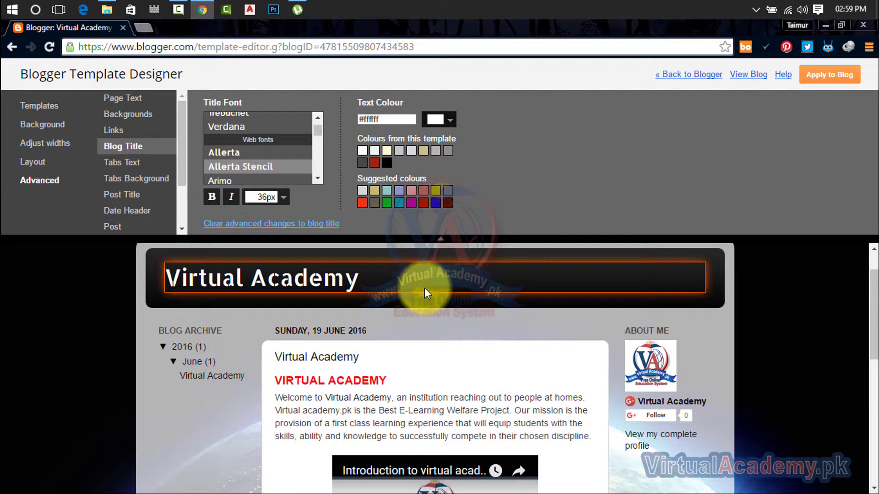
# - Examine the advanced settings for tabs text, tabs background, post title and date header
pyautogui.click(132, 163)
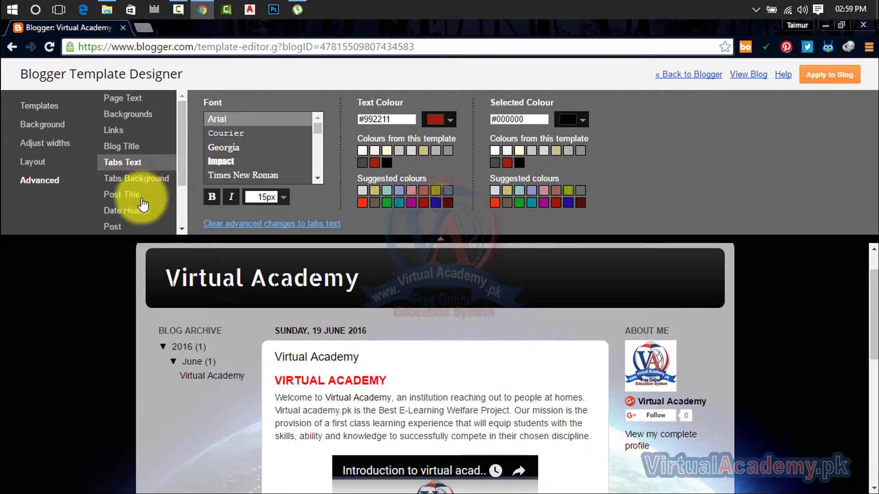
pyautogui.click(136, 180)
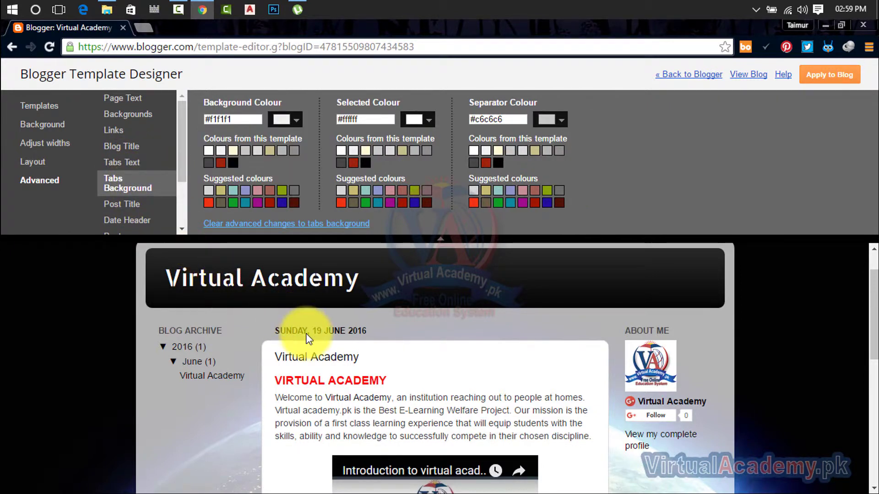
pyautogui.click(142, 197)
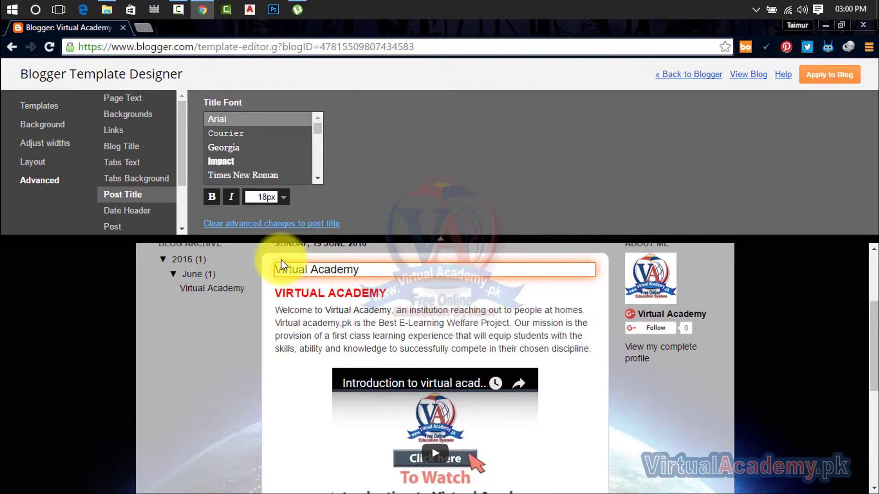
pyautogui.click(134, 213)
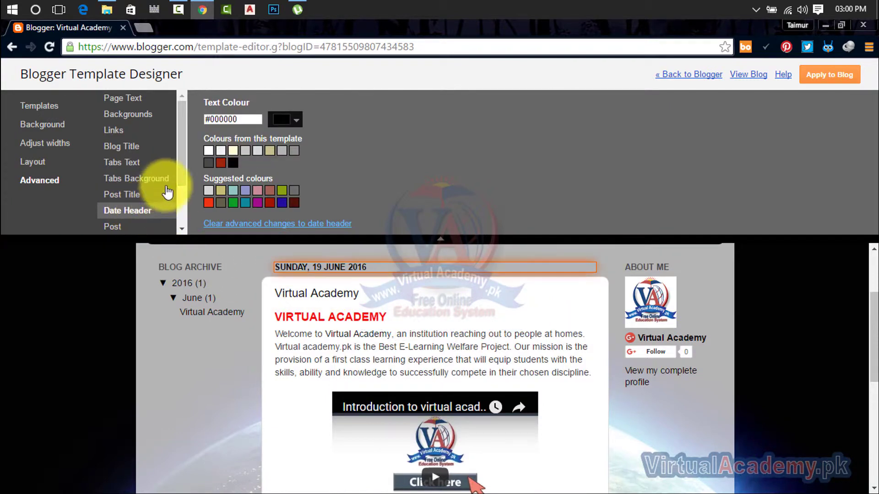
# - Examine the advanced settings for the post, gadgets, footer and footer links
pyautogui.moveTo(187, 163); pyautogui.dragTo(193, 202)
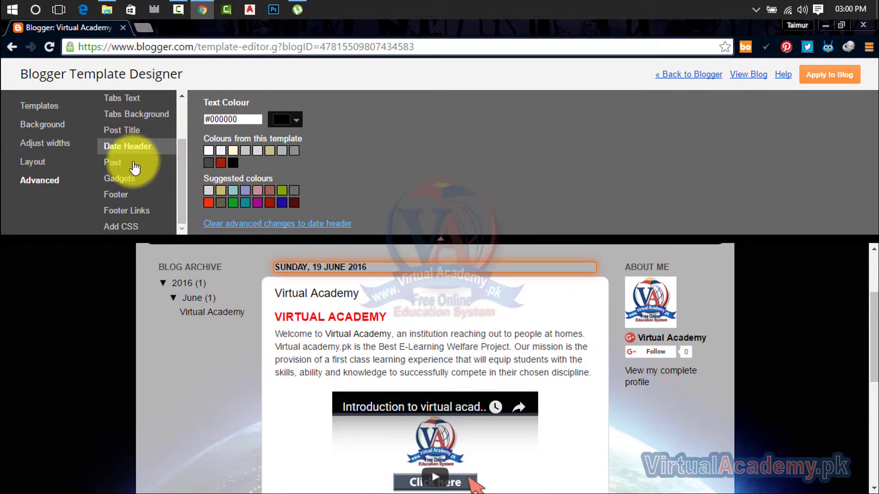
pyautogui.click(130, 163)
pyautogui.click(134, 178)
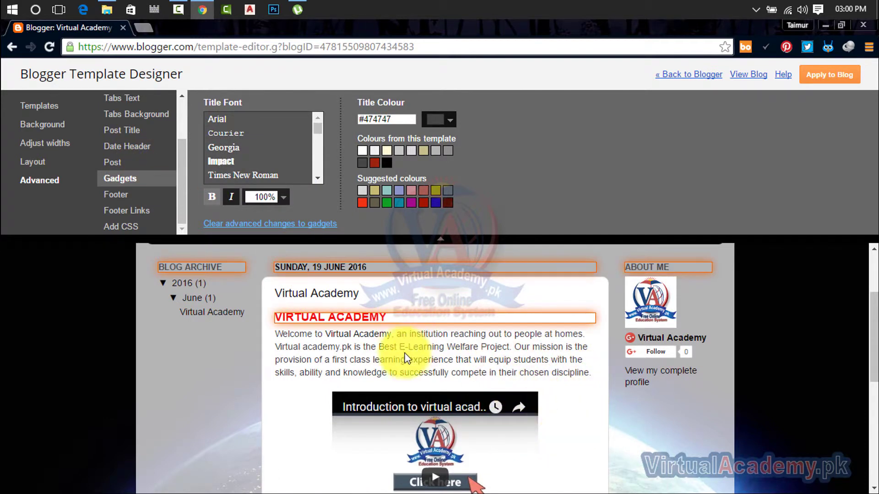
pyautogui.click(120, 194)
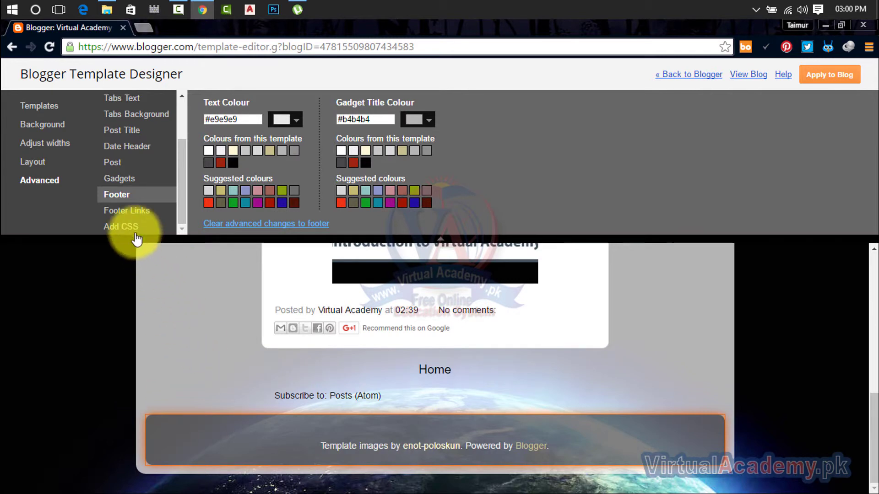
pyautogui.click(129, 212)
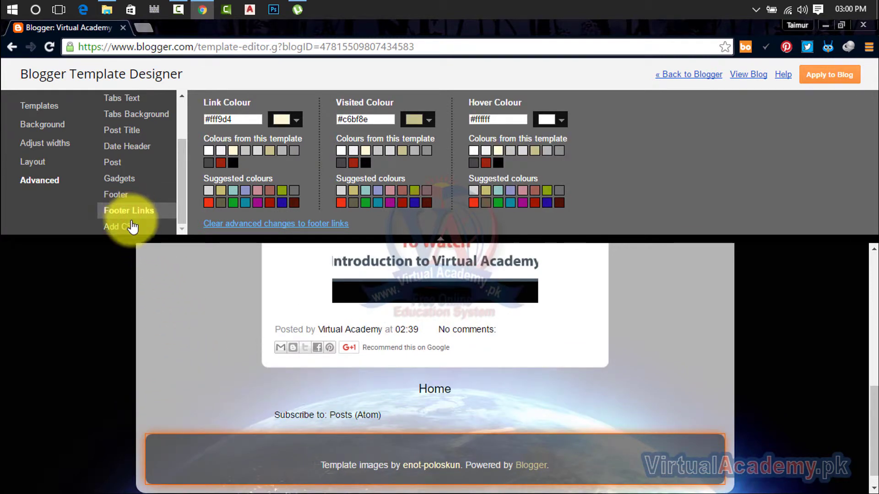
# - Open the custom CSS editor in the advanced settings and look over its empty entry area
pyautogui.click(133, 227)
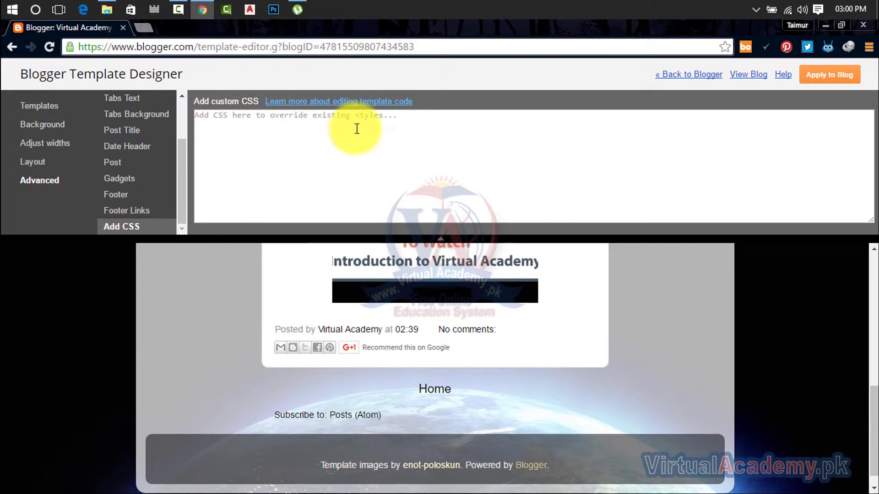
pyautogui.click(412, 117)
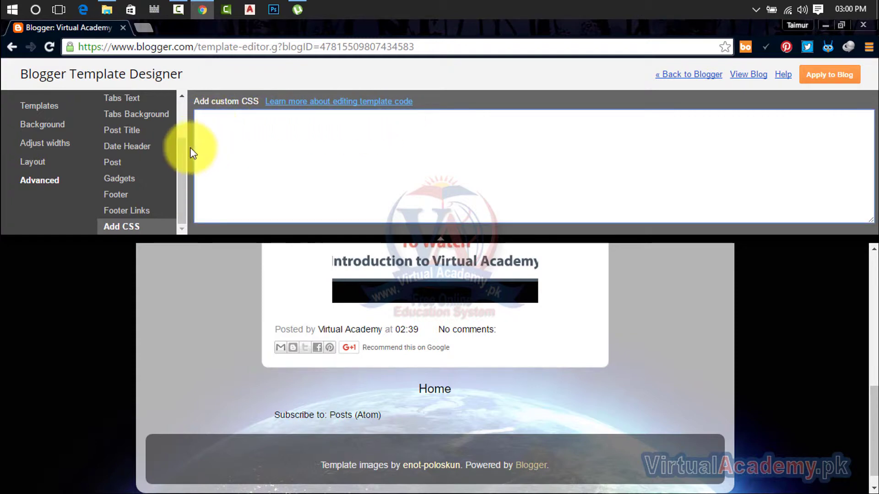
pyautogui.scroll(3, 182, 155)
pyautogui.scroll(-3, 151, 206)
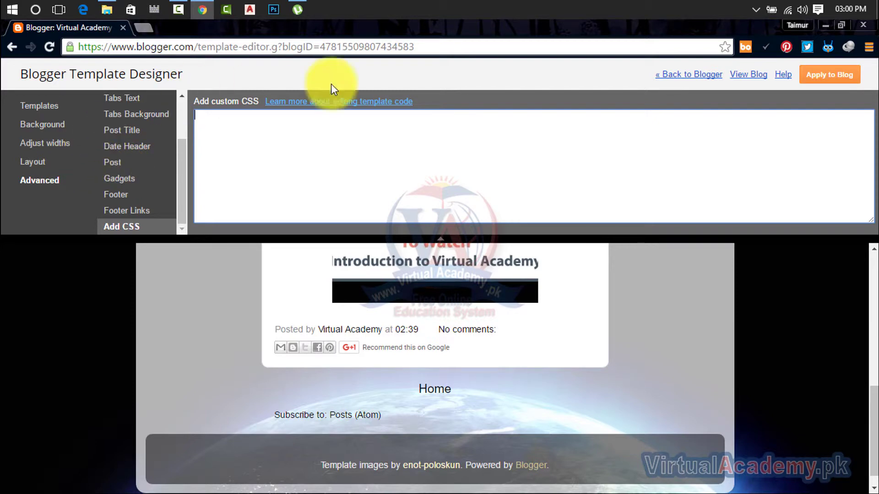
# - Apply the template changes to the blog and view the live blog to check its new look
pyautogui.click(827, 79)
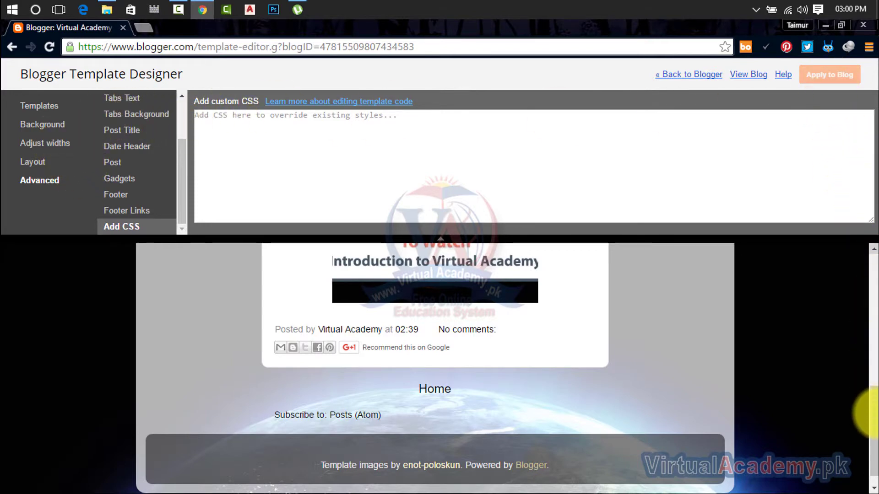
pyautogui.moveTo(872, 413); pyautogui.dragTo(863, 259)
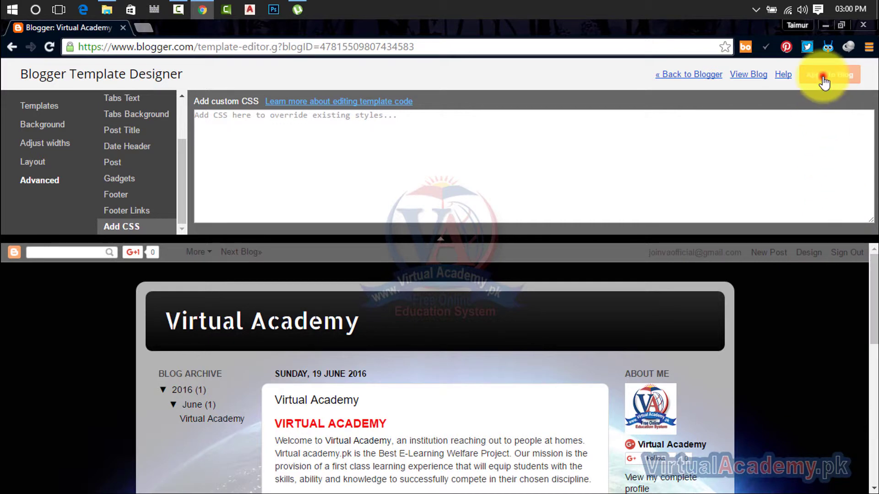
pyautogui.click(744, 75)
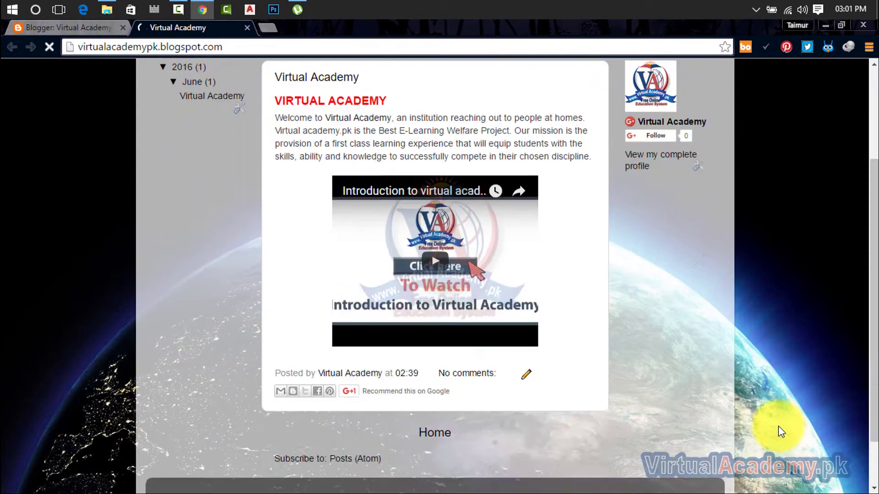
# - Return from the live blog to the template designer and widen the entire blog to 1310 px
pyautogui.scroll(-4, 781, 431)
pyautogui.scroll(4, 781, 431)
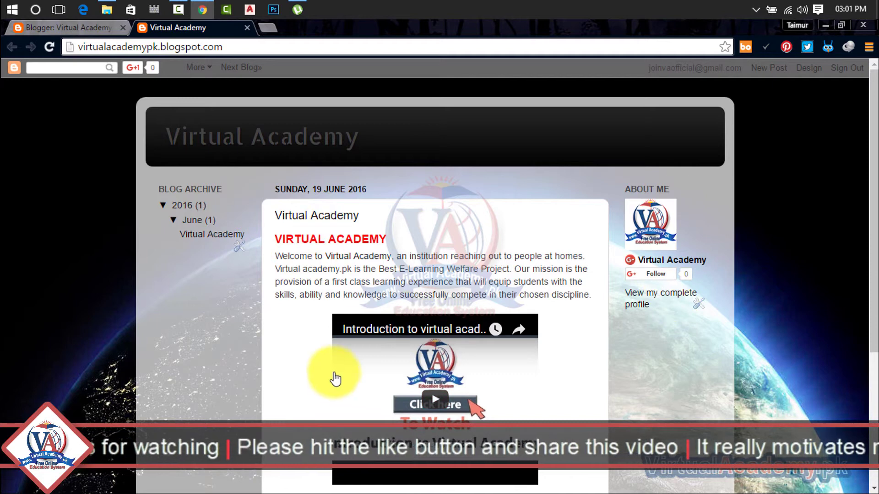
pyautogui.click(62, 27)
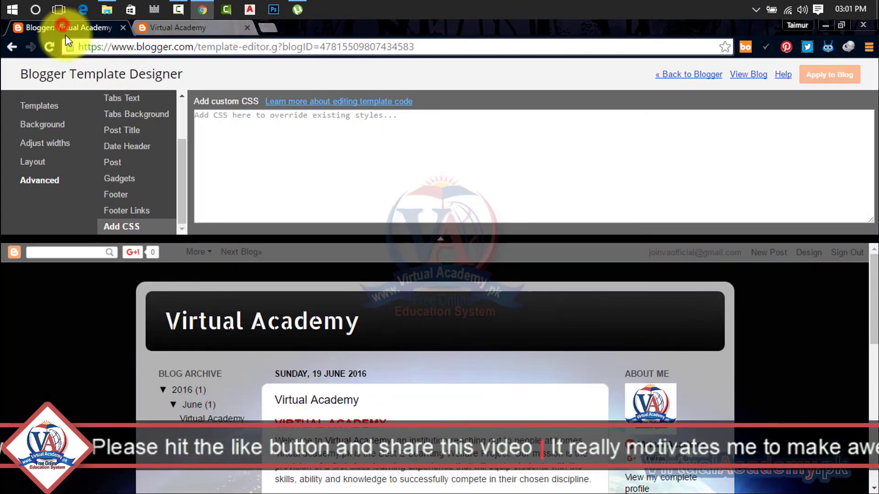
pyautogui.click(40, 144)
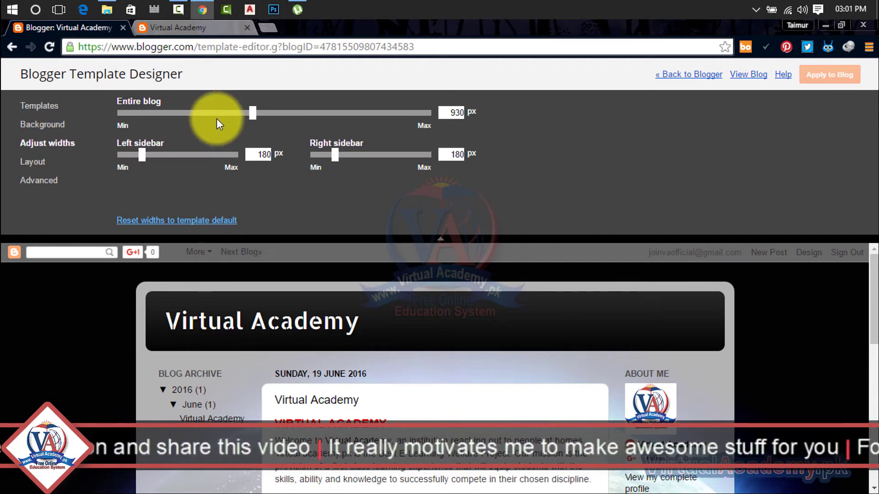
pyautogui.moveTo(253, 110); pyautogui.dragTo(367, 137)
pyautogui.click(814, 390)
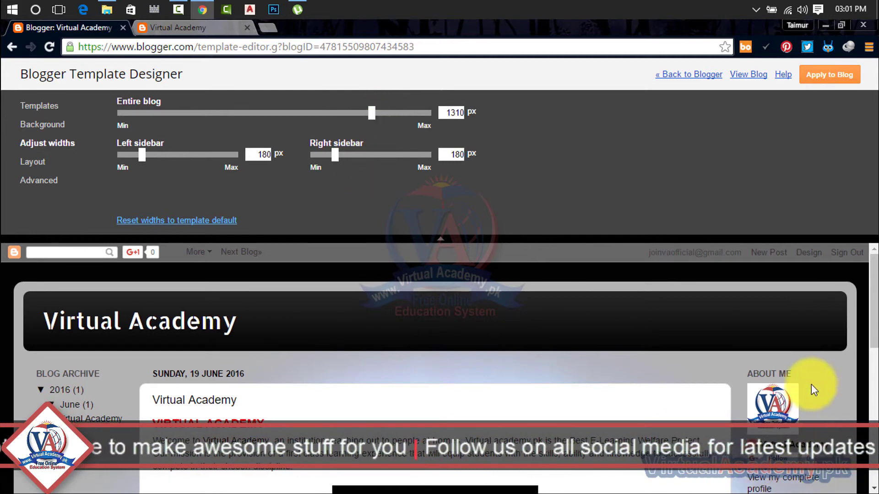
# - Set both the left sidebar and the right sidebar widths to 270 px
pyautogui.doubleClick(259, 154)
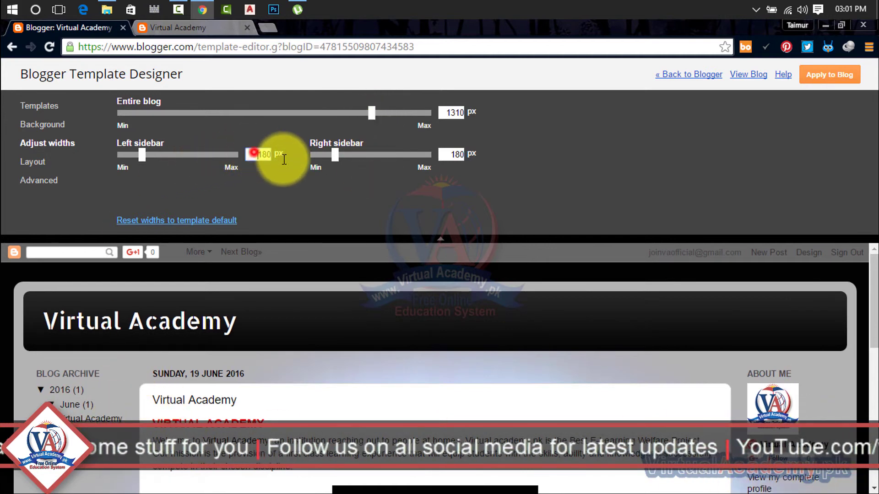
pyautogui.write('270')
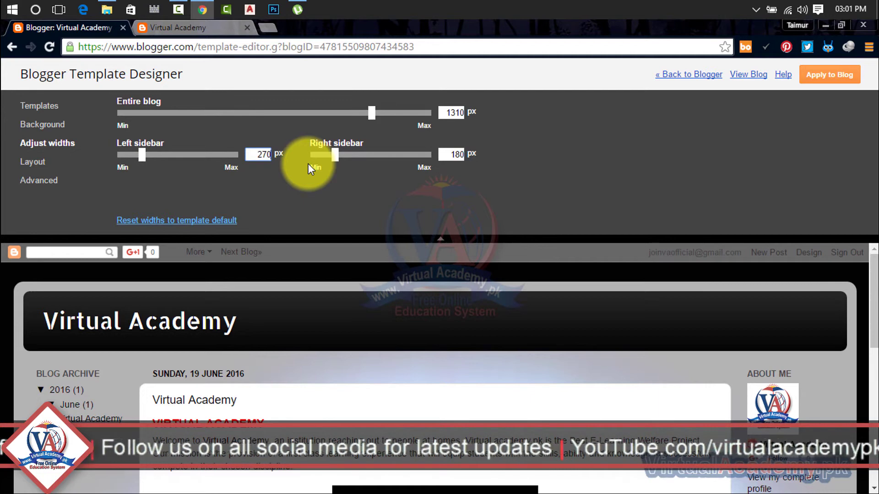
pyautogui.doubleClick(451, 154)
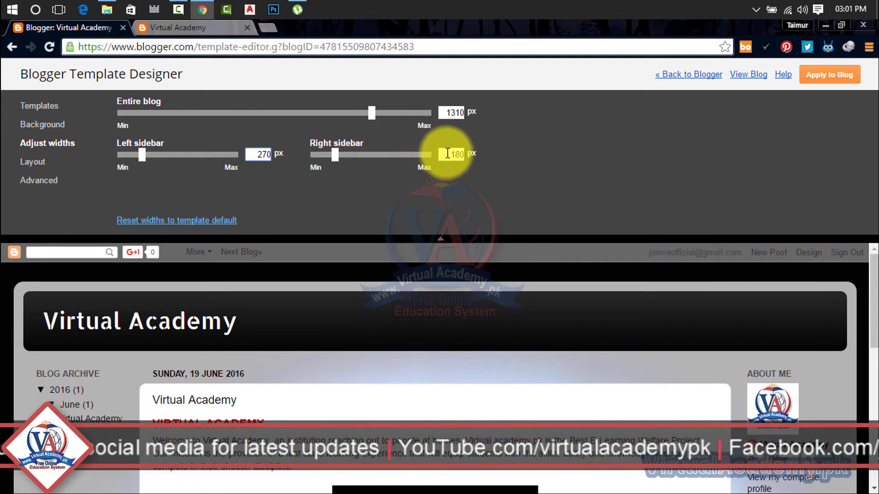
pyautogui.write('270')
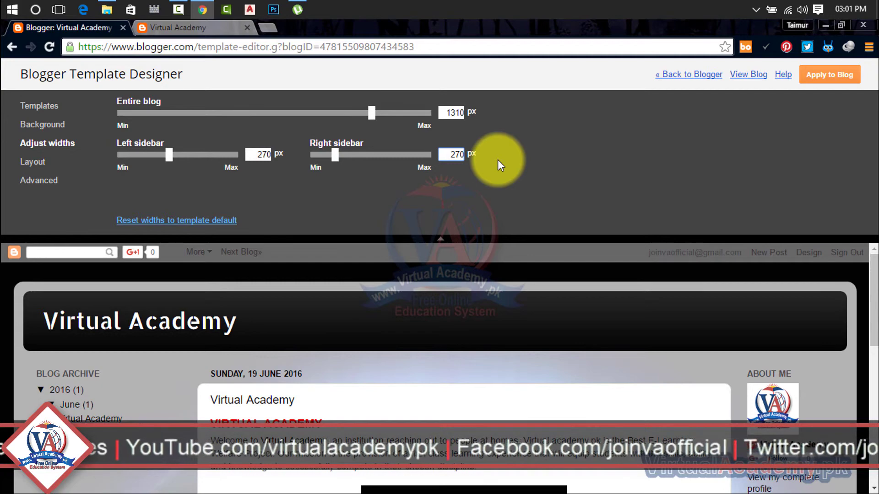
pyautogui.click(499, 163)
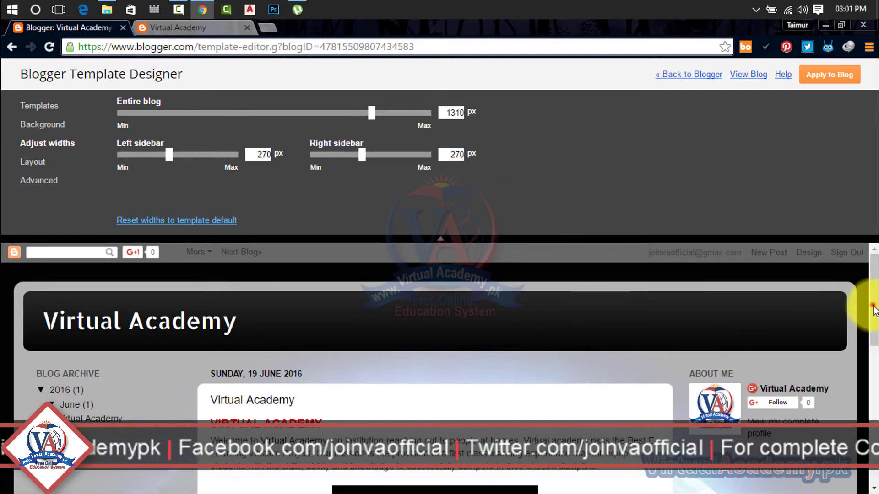
pyautogui.moveTo(874, 305); pyautogui.dragTo(863, 202)
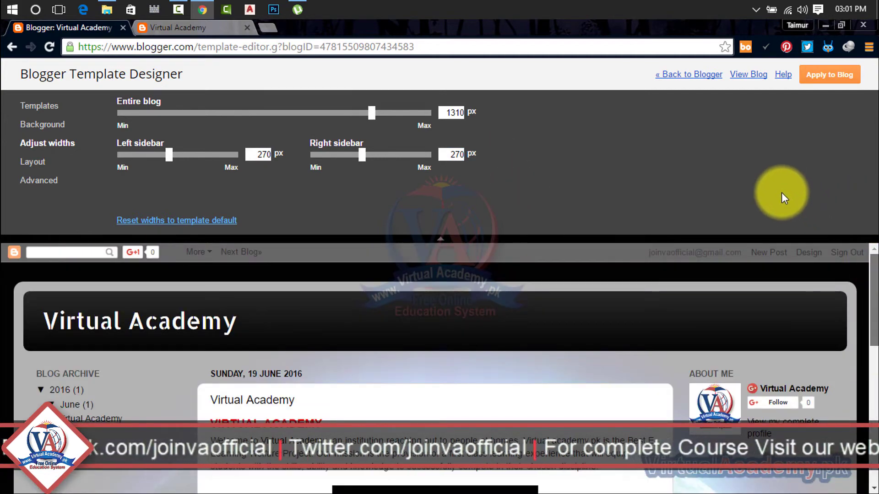
# - Apply the new widths to the blog and reload the live blog to check its wider layout
pyautogui.click(836, 83)
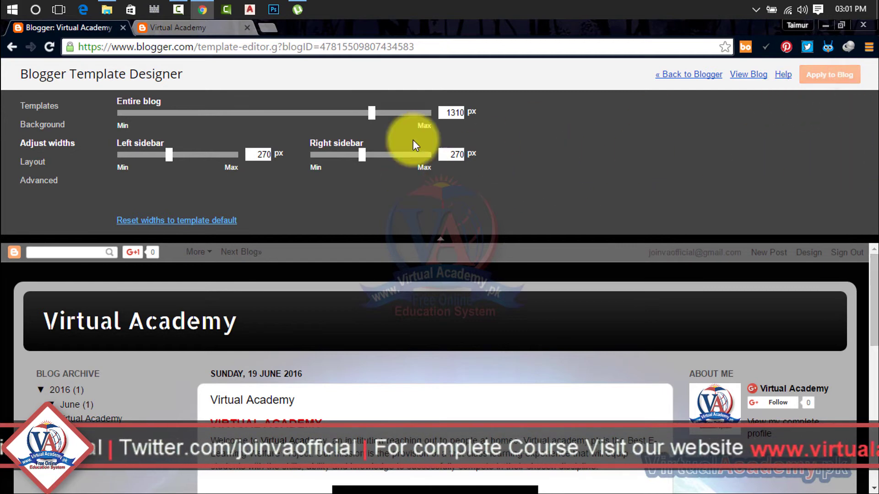
pyautogui.click(193, 28)
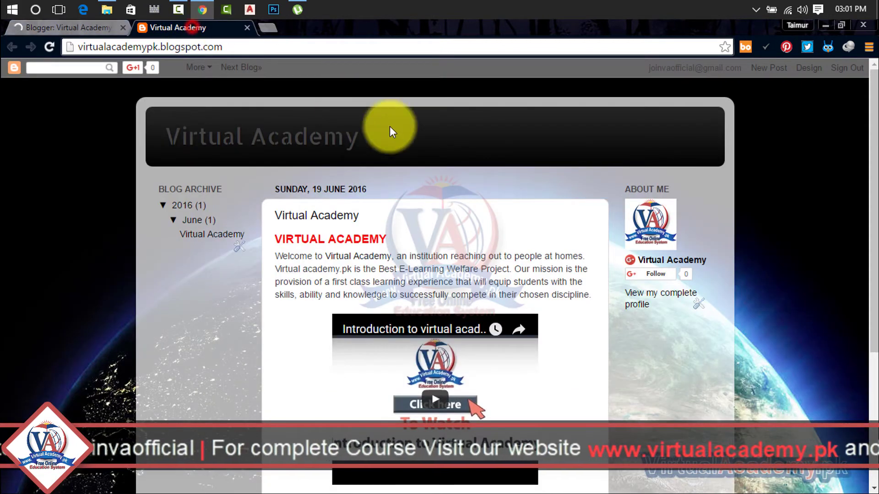
pyautogui.click(48, 47)
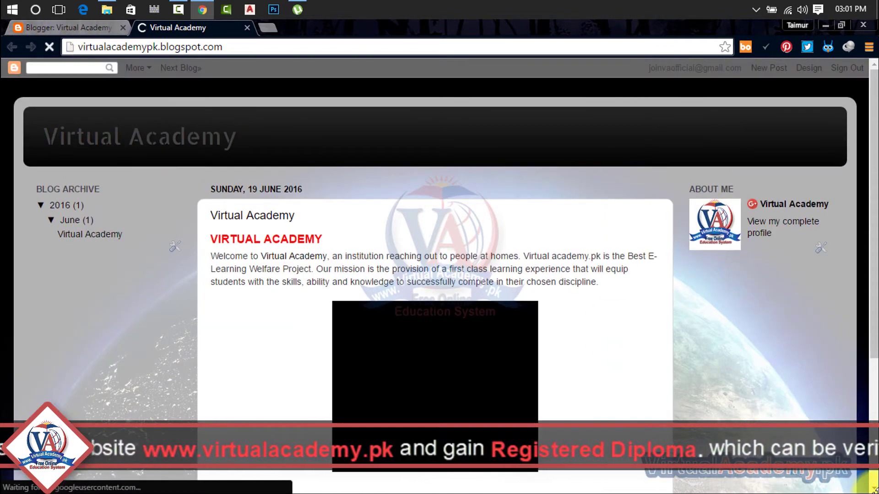
pyautogui.moveTo(875, 191); pyautogui.dragTo(875, 126)
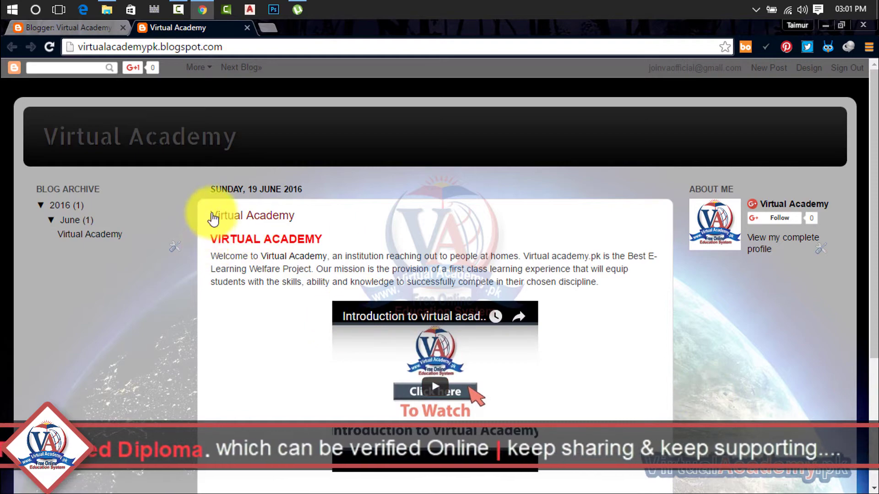
pyautogui.moveTo(876, 168); pyautogui.dragTo(874, 131)
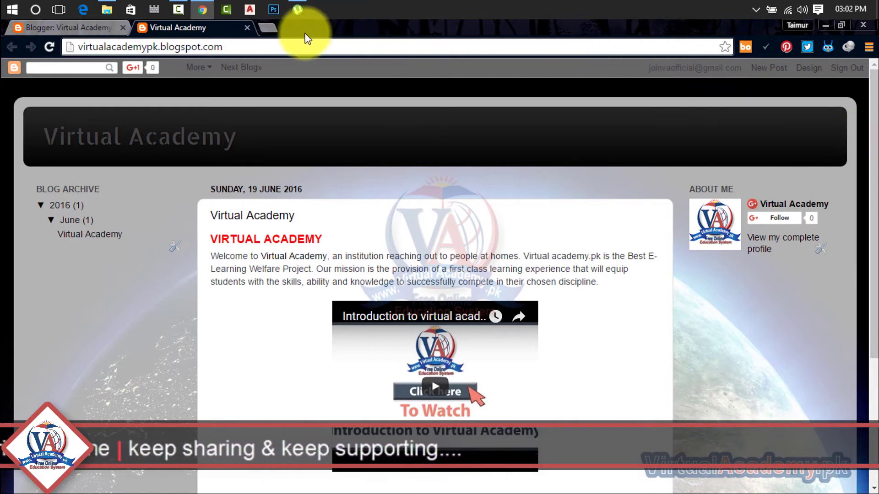
# - Open the virtualacademy.pk website in a new browser tab
pyautogui.click(268, 27)
pyautogui.write('virtualacademy.pk')
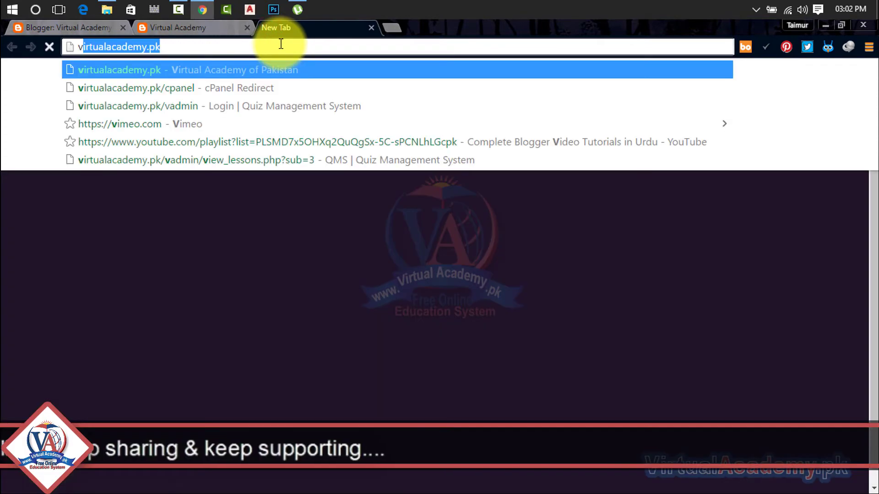
pyautogui.press('Return')
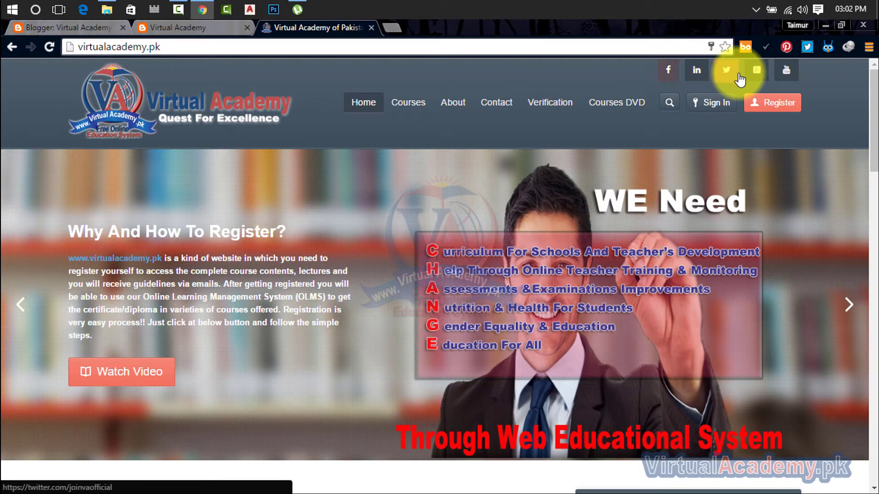
# - View the YouTube channel linked from the Virtual Academy website, and close both the channel and website pages
pyautogui.click(788, 70)
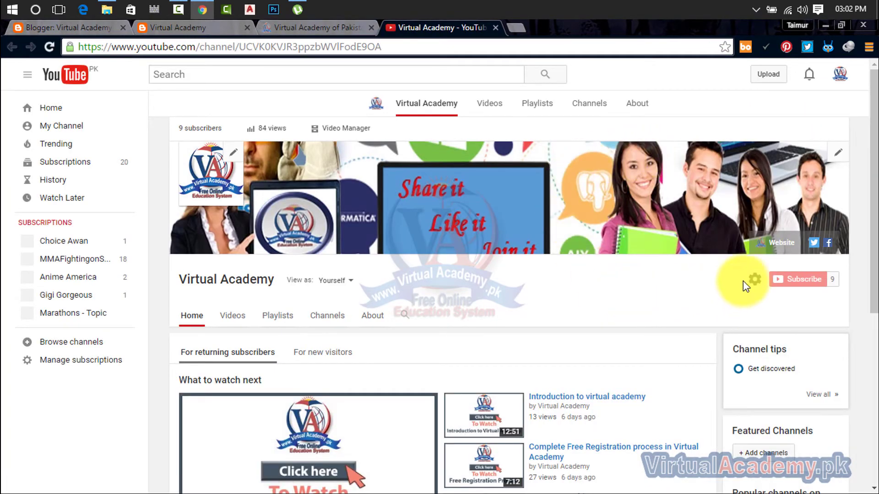
pyautogui.scroll(-1, 755, 273)
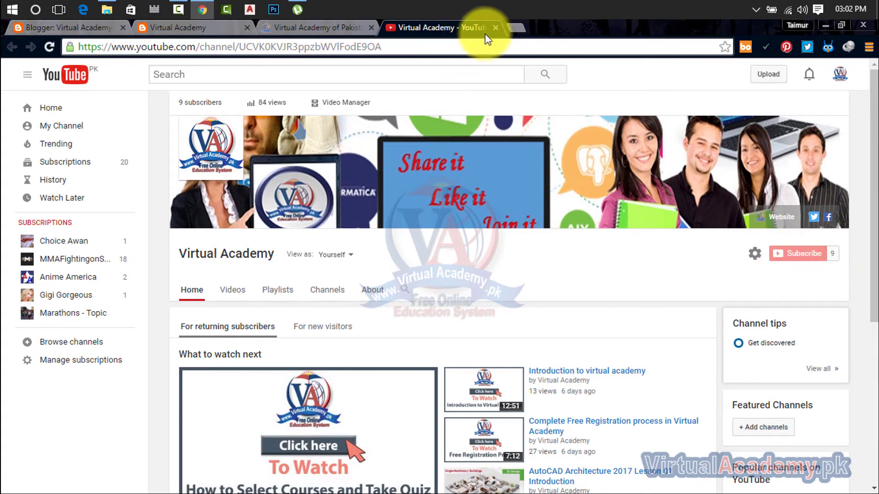
pyautogui.click(495, 28)
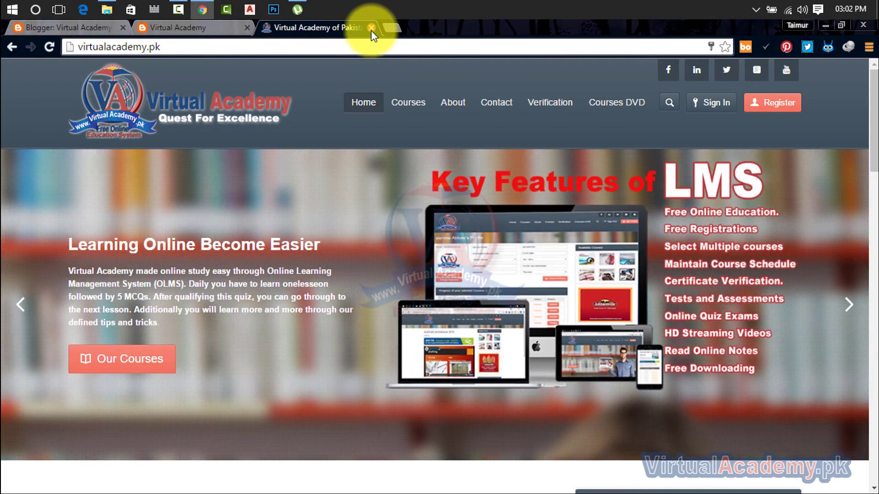
pyautogui.click(371, 28)
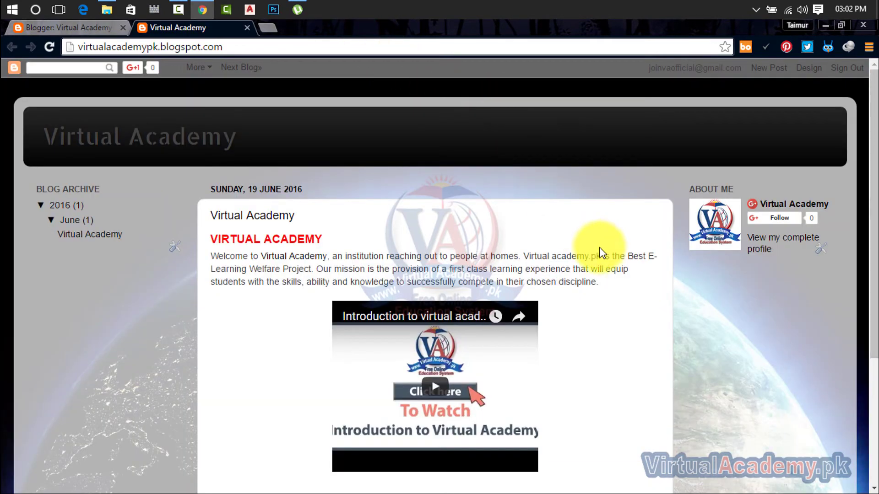